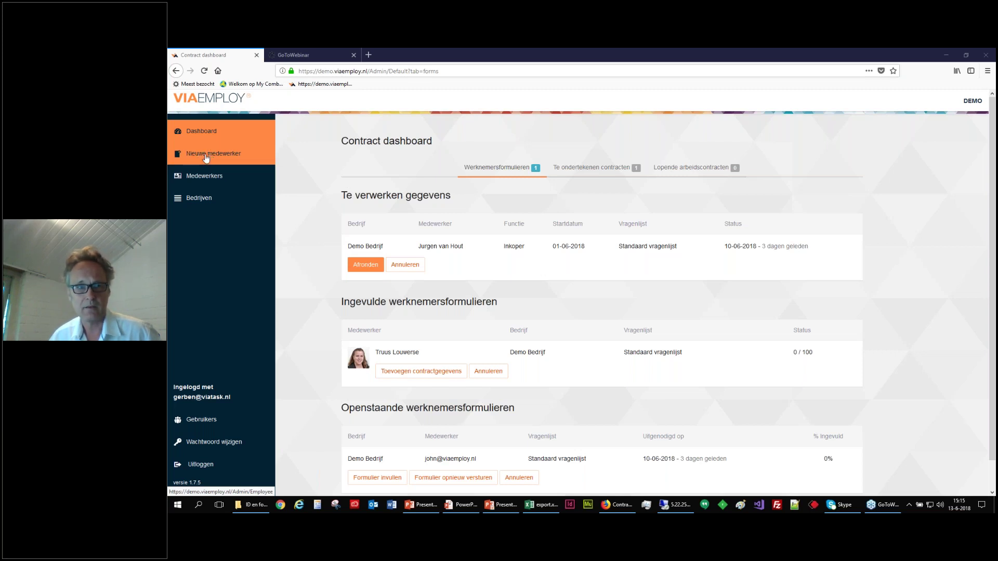
Start a new-employee invitation and enter the employee's e-mail address.
left_click(206, 158)
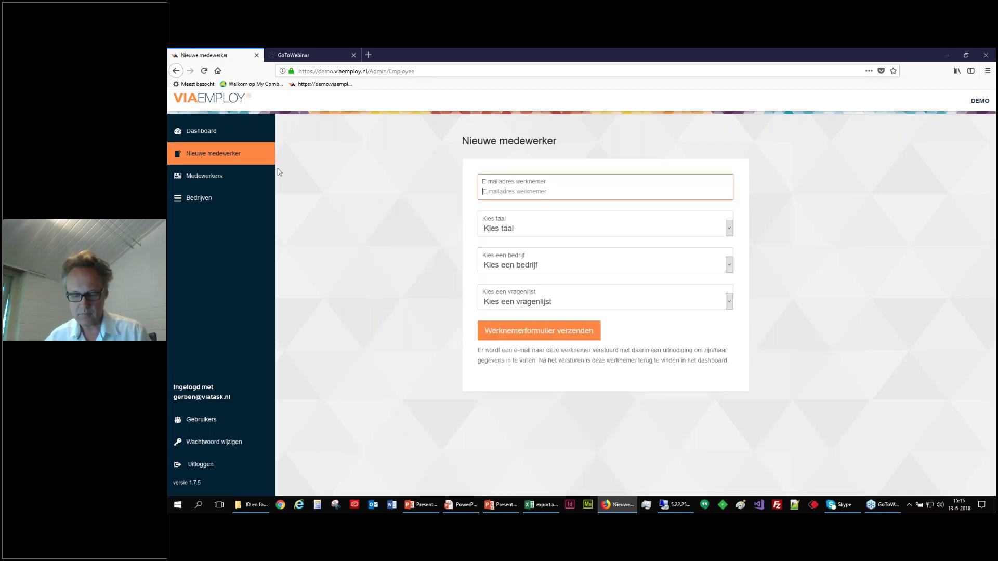
type("info")
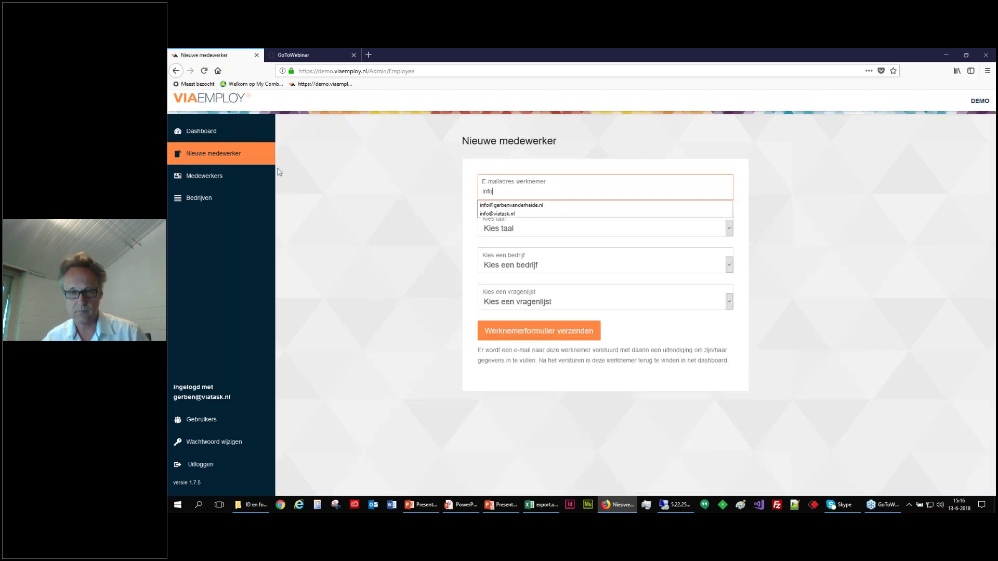
left_click(509, 213)
left_click(531, 193)
left_click_drag(531, 192, 499, 192)
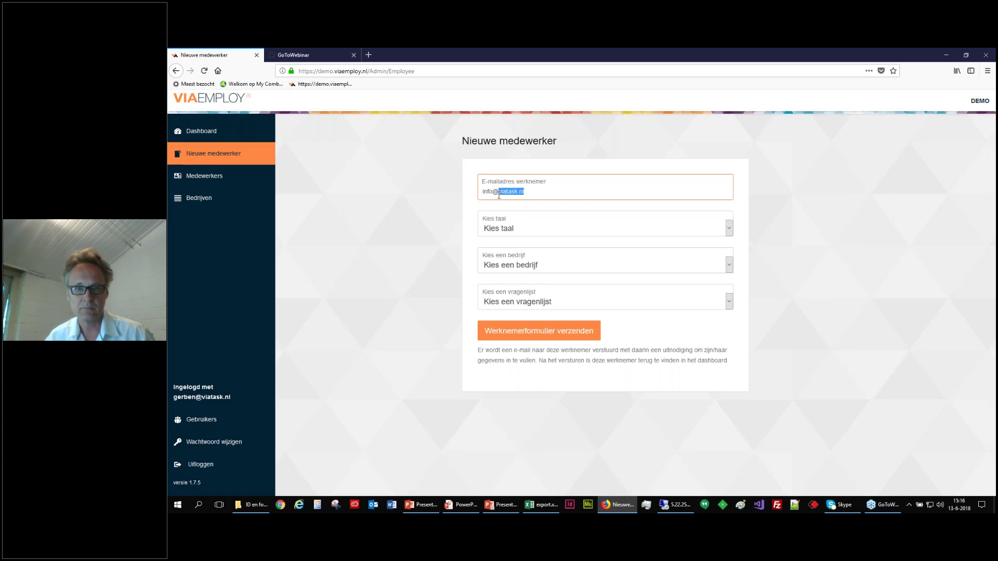
type("ge")
left_click(501, 205)
Choose Nederlands, Demo Bedrijf and Standaard vragenlijst, send the form invitation, and return to the dashboard.
left_click(501, 228)
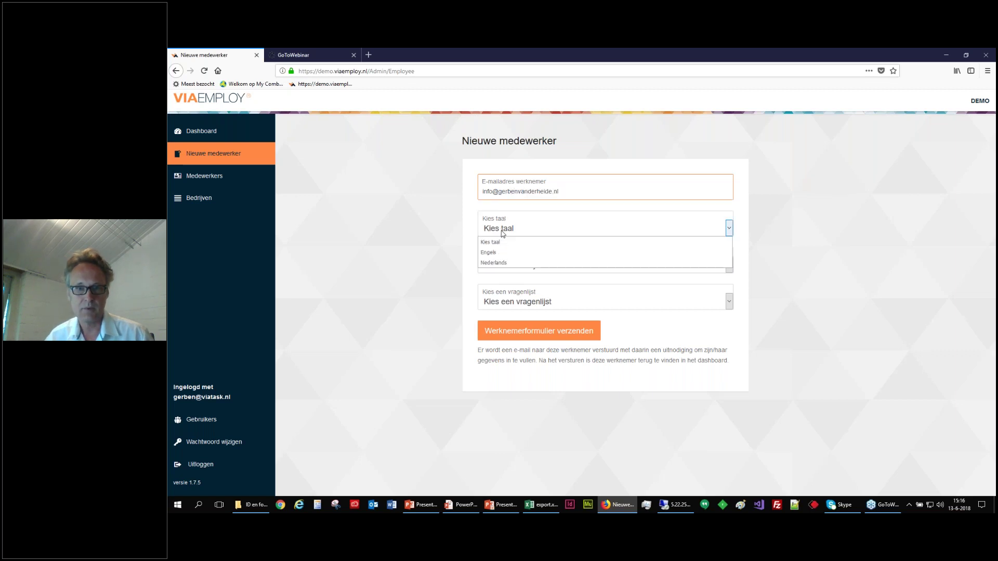
left_click(499, 263)
left_click(500, 267)
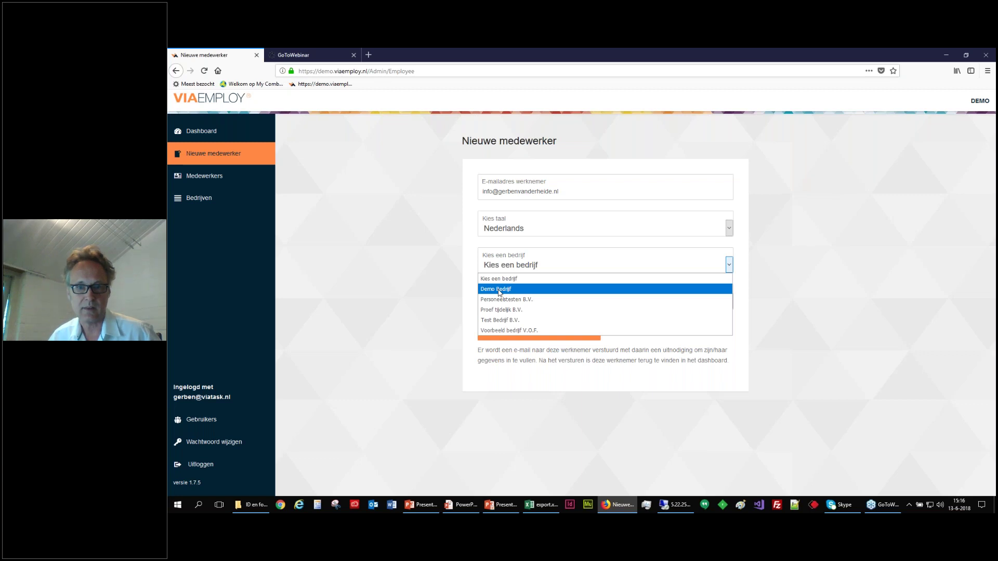
left_click(499, 294)
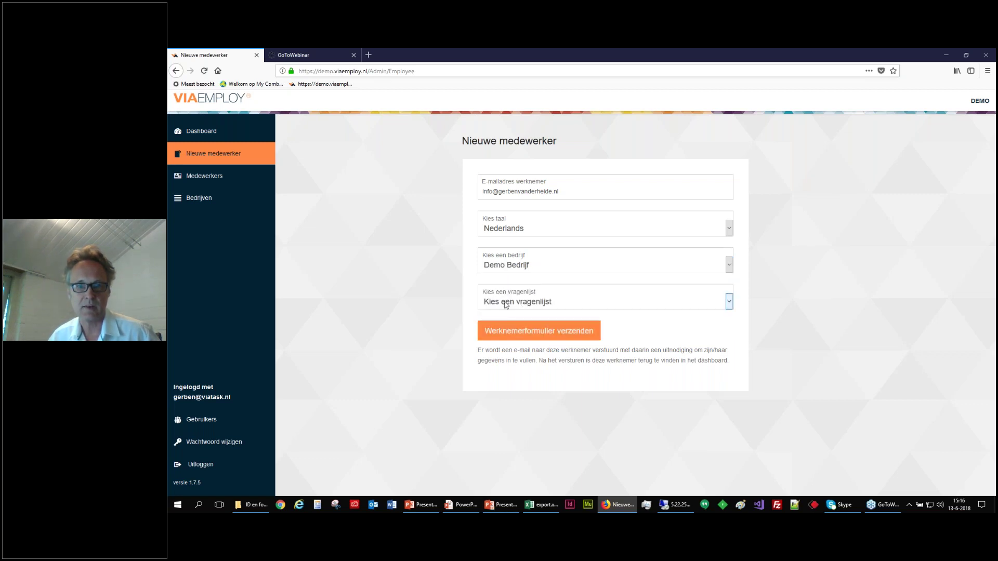
left_click(504, 304)
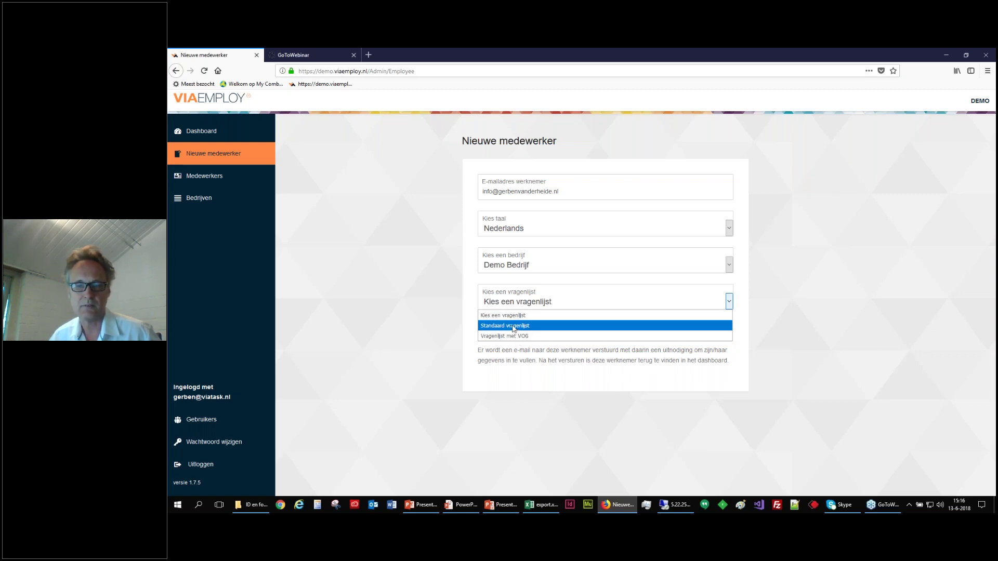
left_click(513, 327)
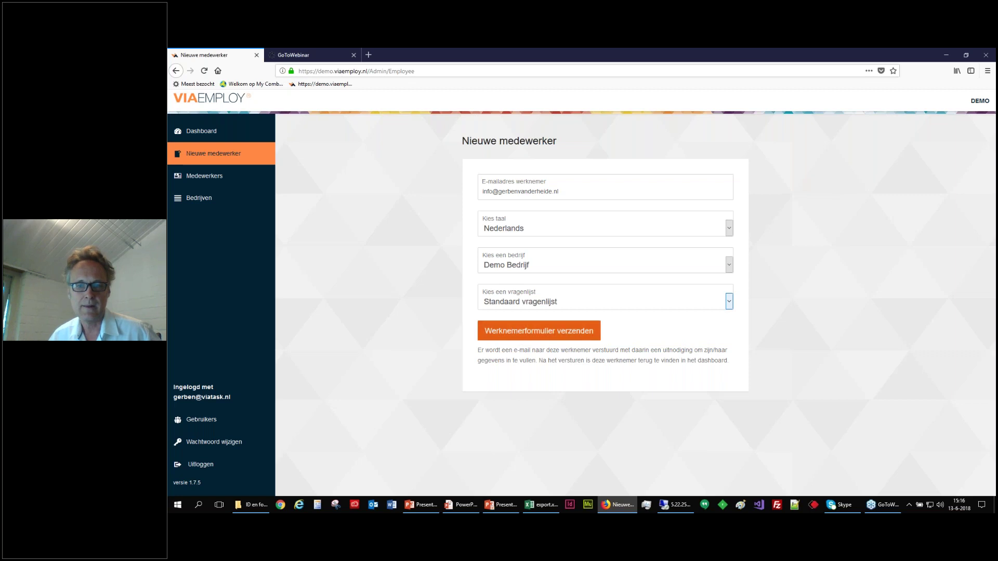
left_click(521, 333)
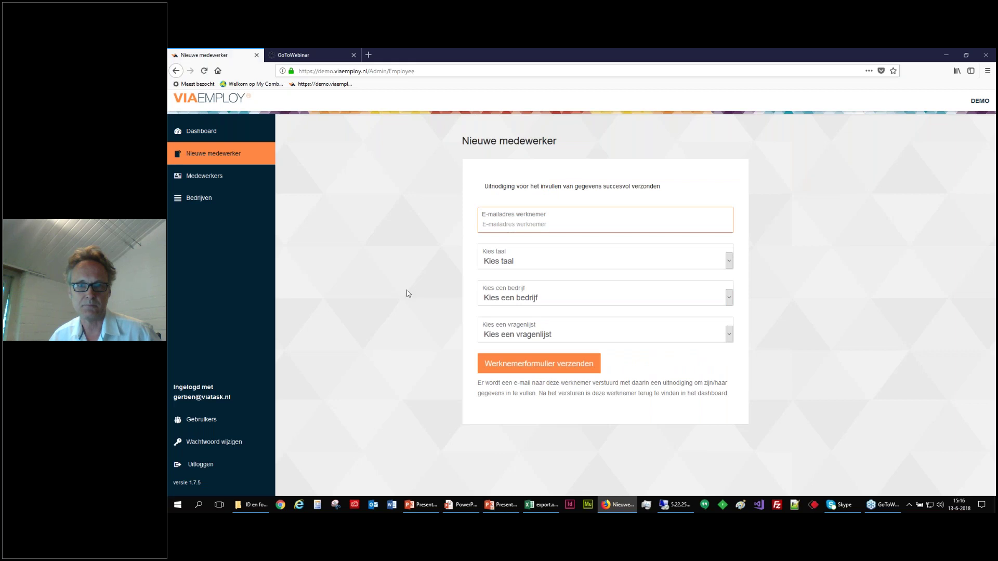
left_click(191, 134)
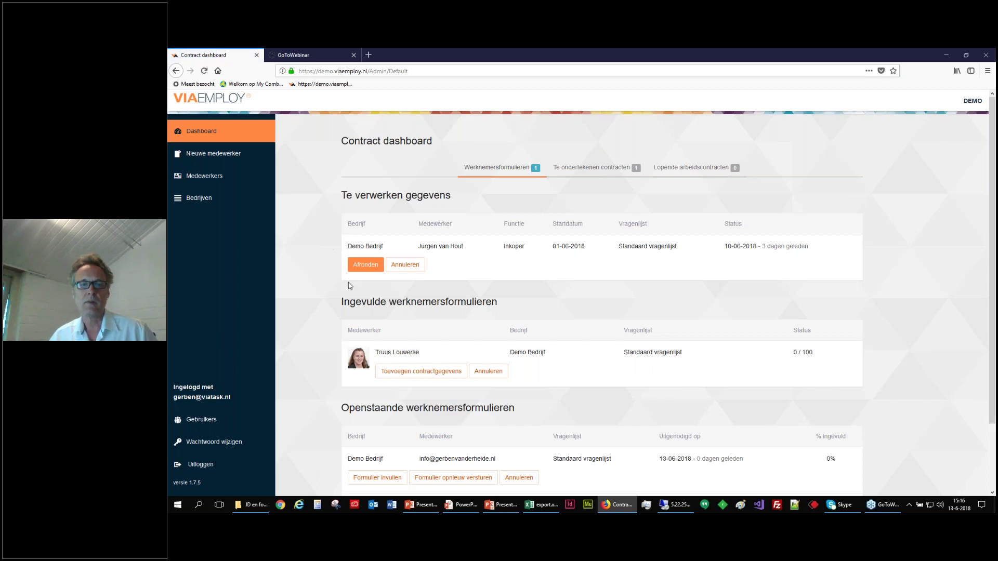
Open the new employee's pending form under Openstaande werknemersformulieren.
scroll(318, 289, "down", 3)
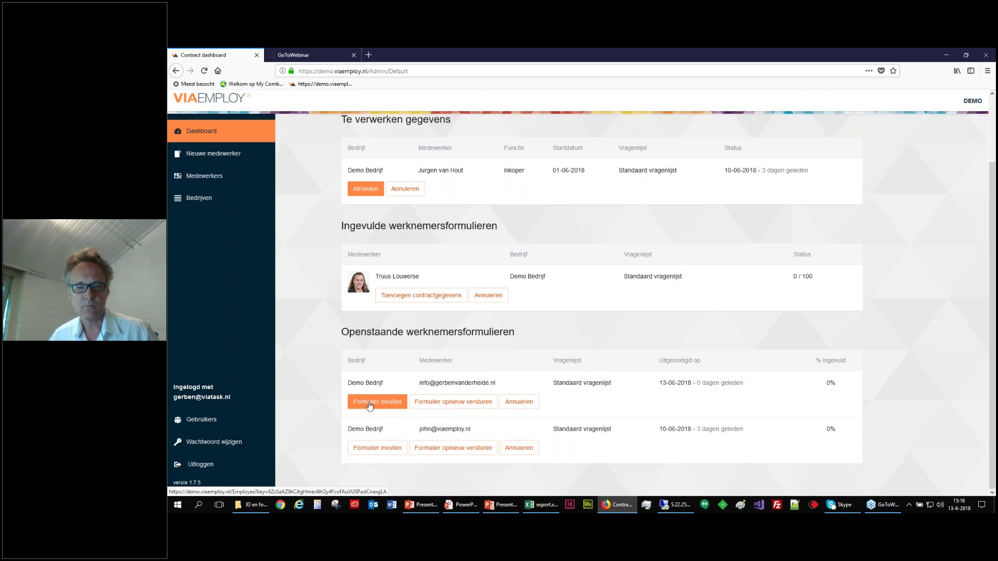
left_click(370, 405)
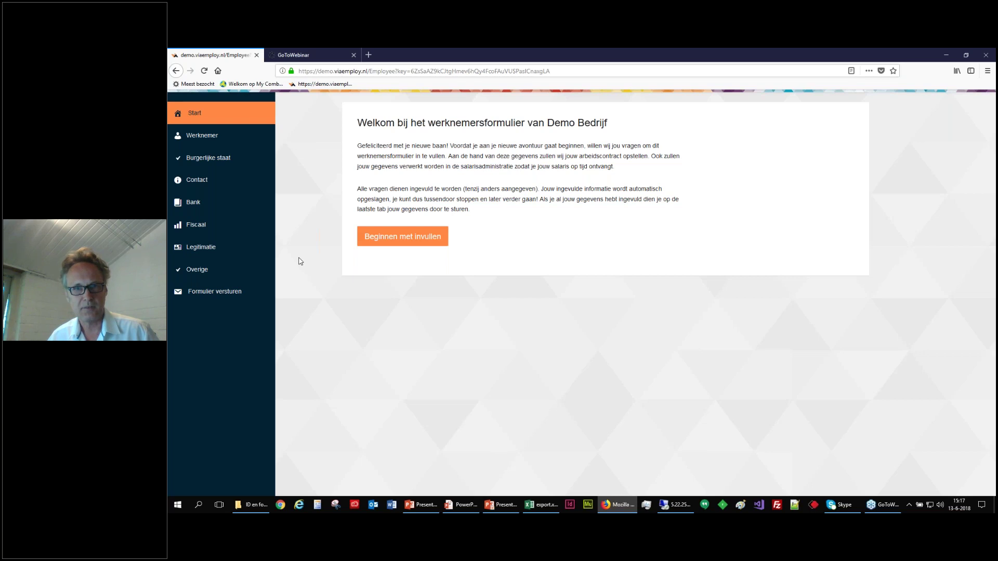
left_click(392, 240)
left_click(389, 156)
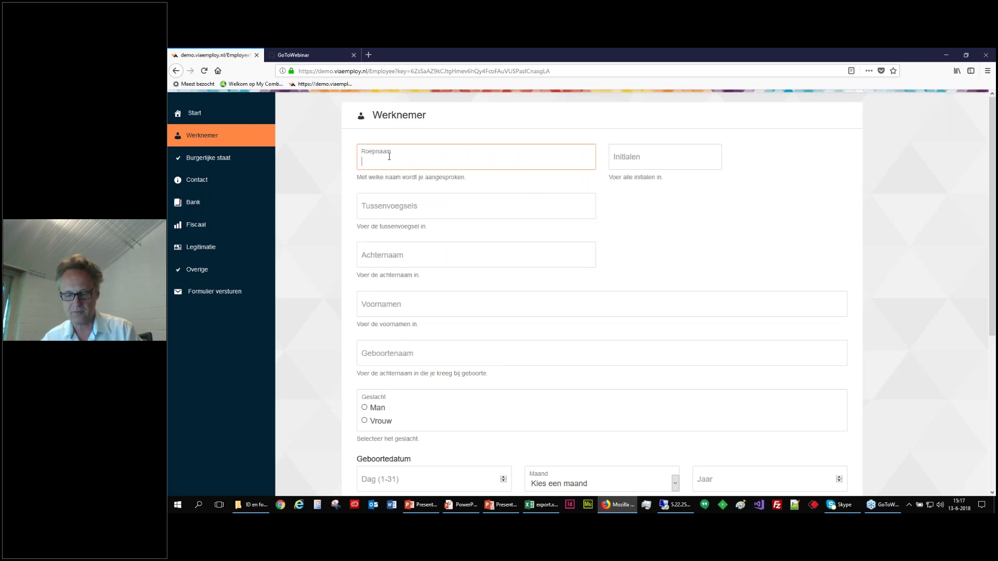
key("Tab")
key("Tab")
key("Tab")
key("Tab")
type("Gerben")
key("Tab")
key("Tab")
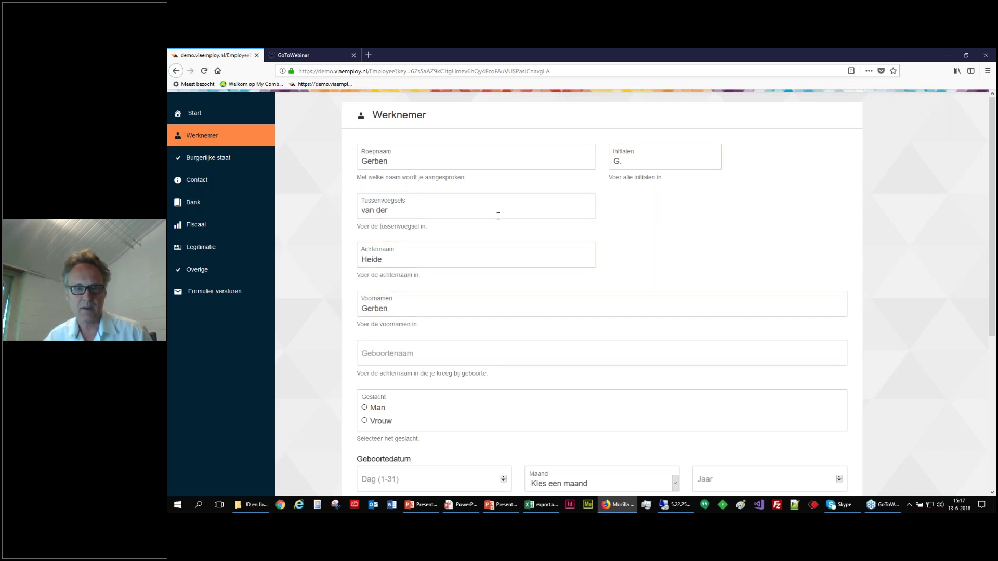
scroll(498, 215, "down", 3)
left_click(371, 261)
left_click(387, 331)
type("12")
left_click(675, 337)
left_click(565, 463)
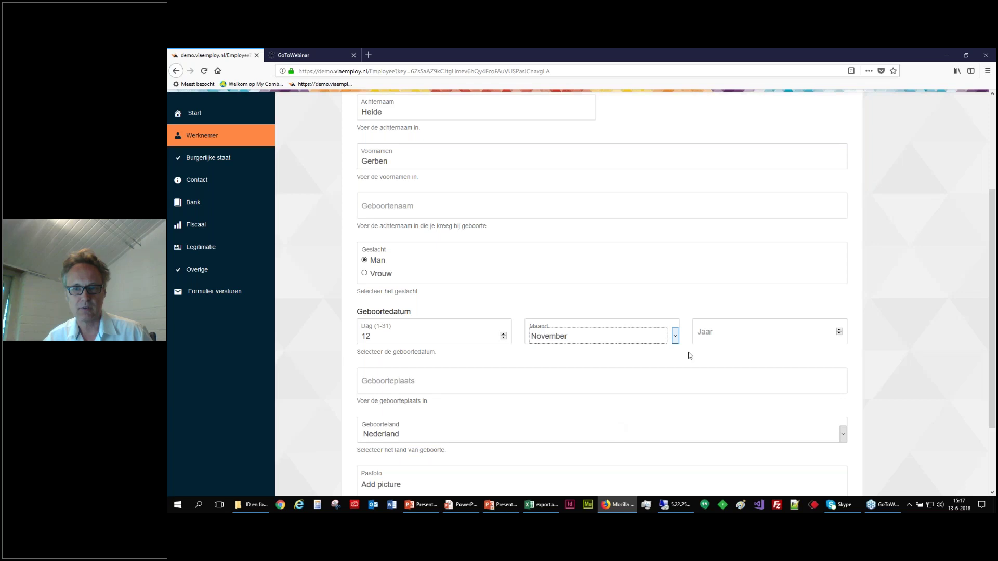
left_click(710, 336)
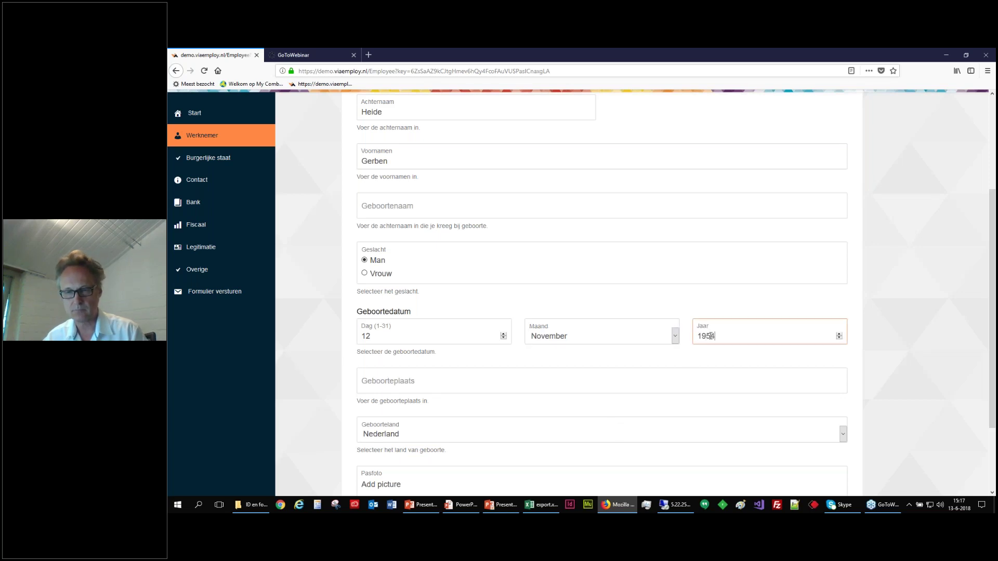
left_click(421, 384)
type("Drachten")
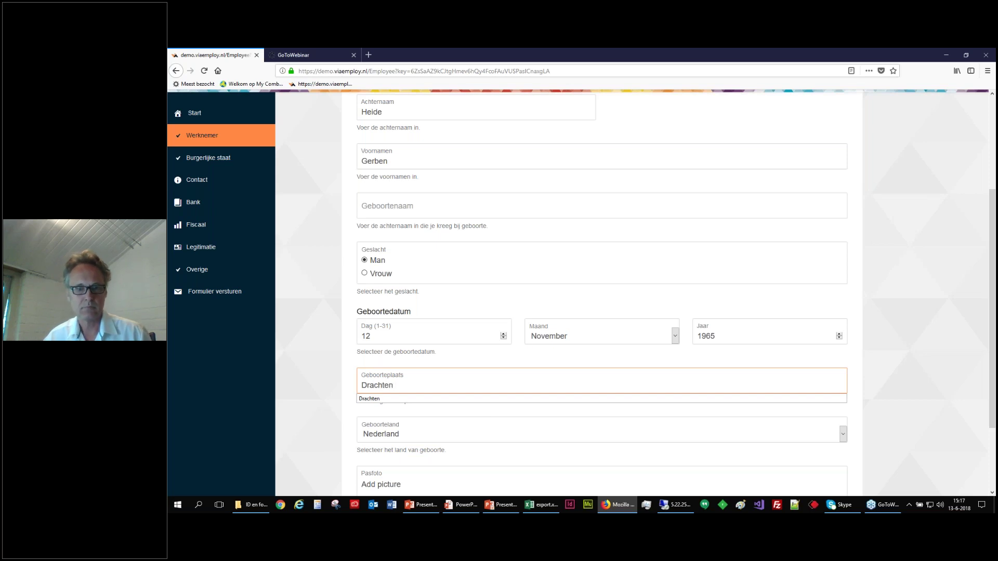
Upload the employee's passport photo and continue to the civil status section.
scroll(417, 376, "down", 3)
left_click(378, 392)
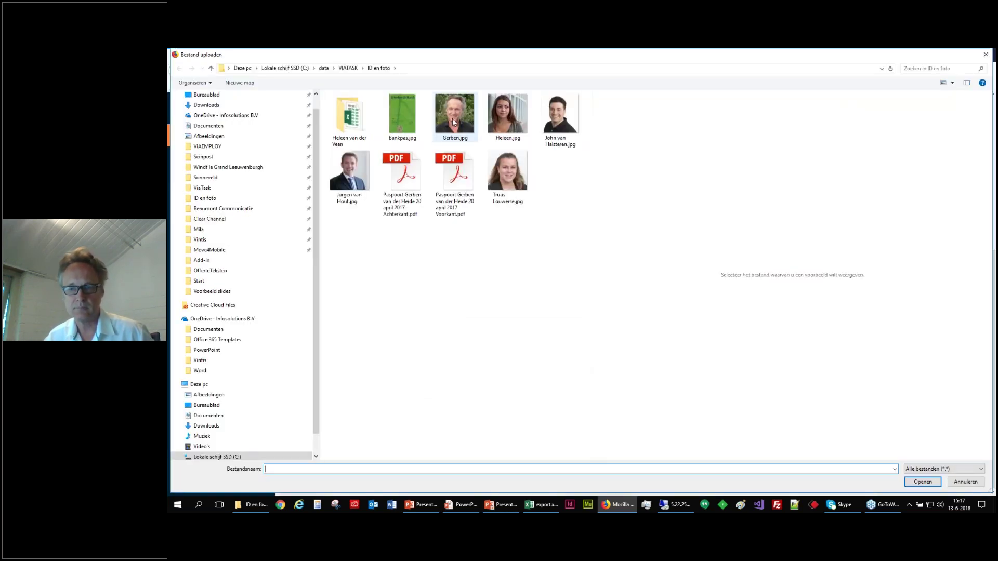
left_click(453, 122)
left_click(923, 482)
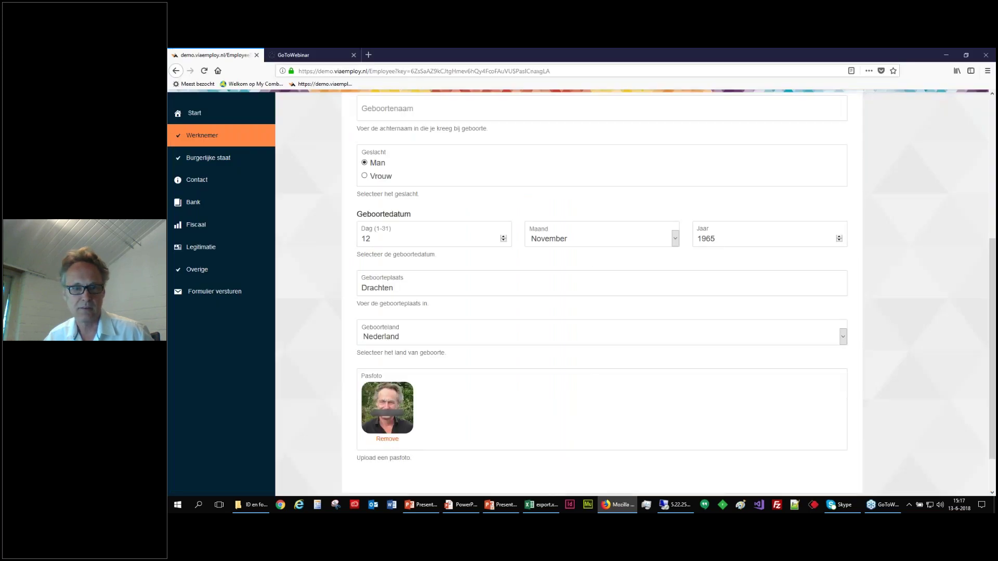
scroll(319, 318, "down", 2)
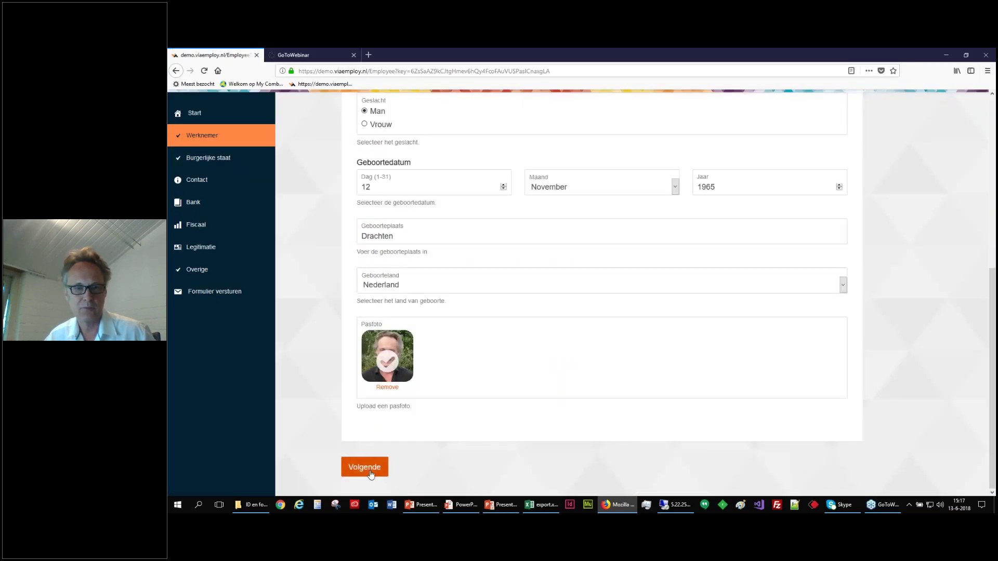
left_click(371, 473)
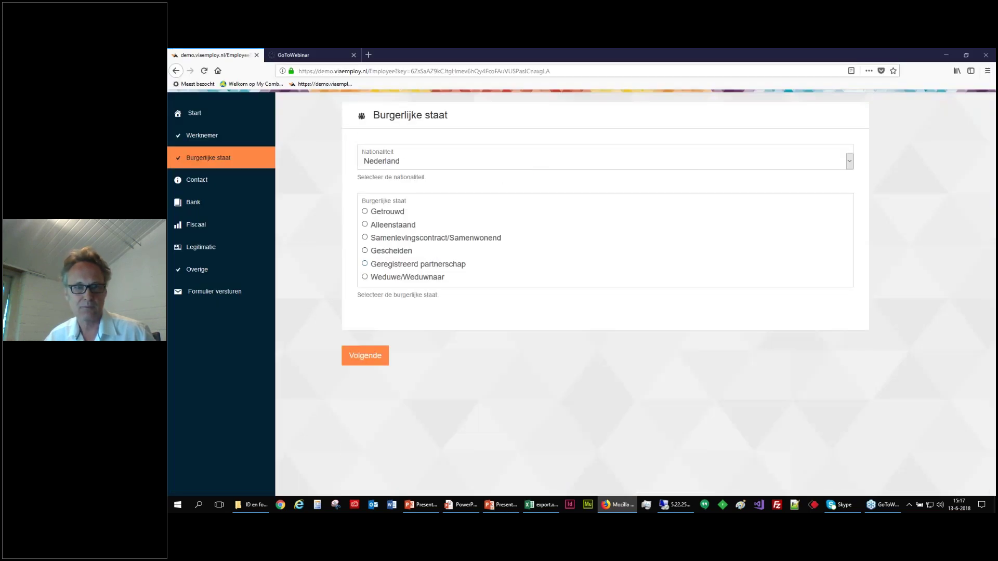
Set civil status to Alleenstaand and fill in the postcode, house number, street and place of residence.
left_click(376, 225)
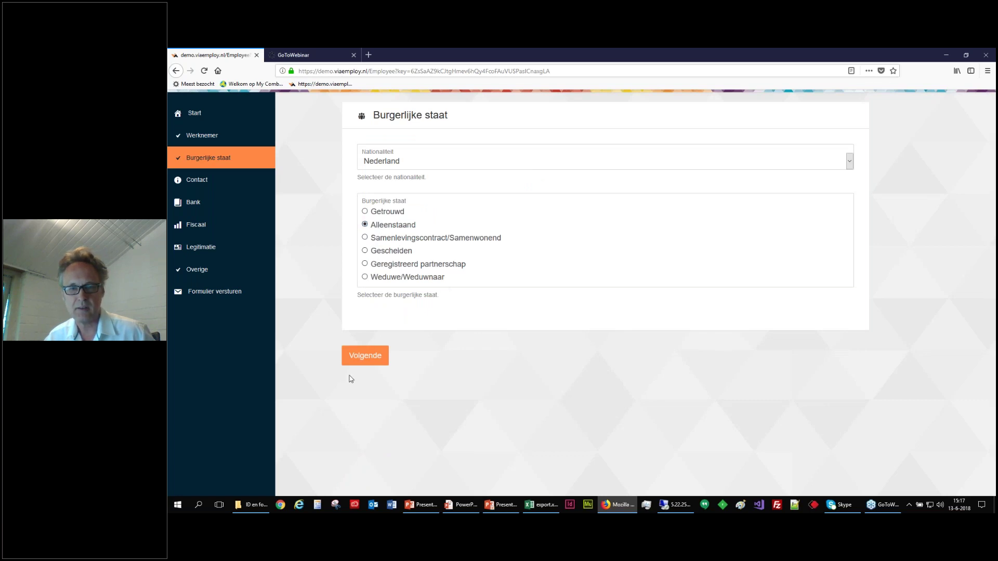
left_click(363, 358)
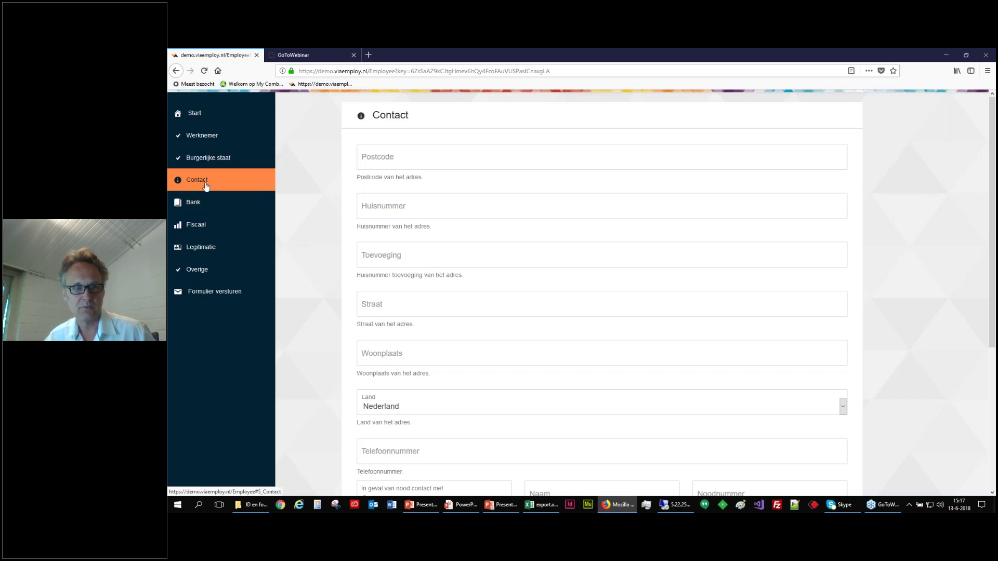
left_click(362, 165)
type("1")
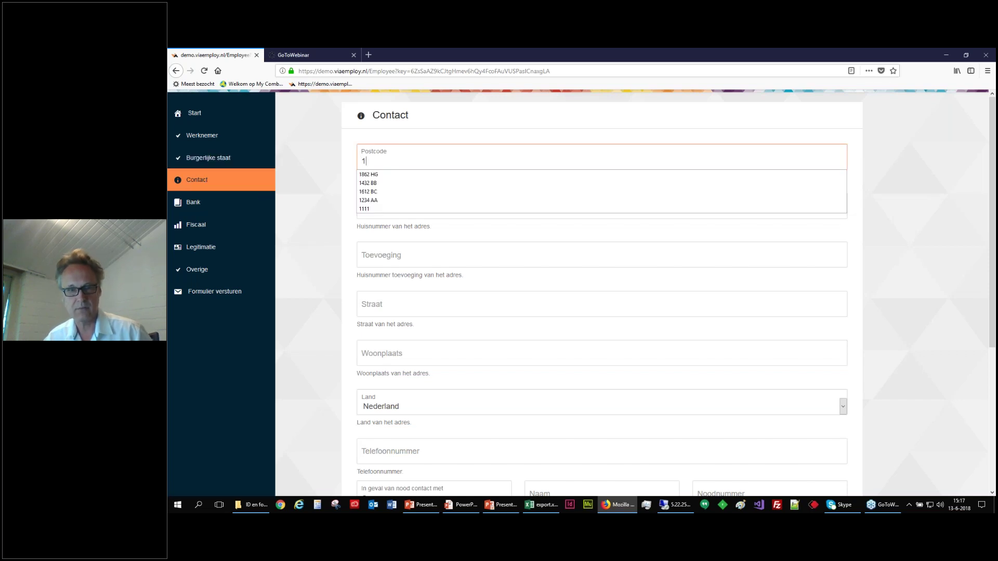
left_click(363, 176)
left_click(366, 210)
type("21")
left_click(390, 305)
type("Wijz")
key("Down")
key("Return")
key("Tab")
type("B")
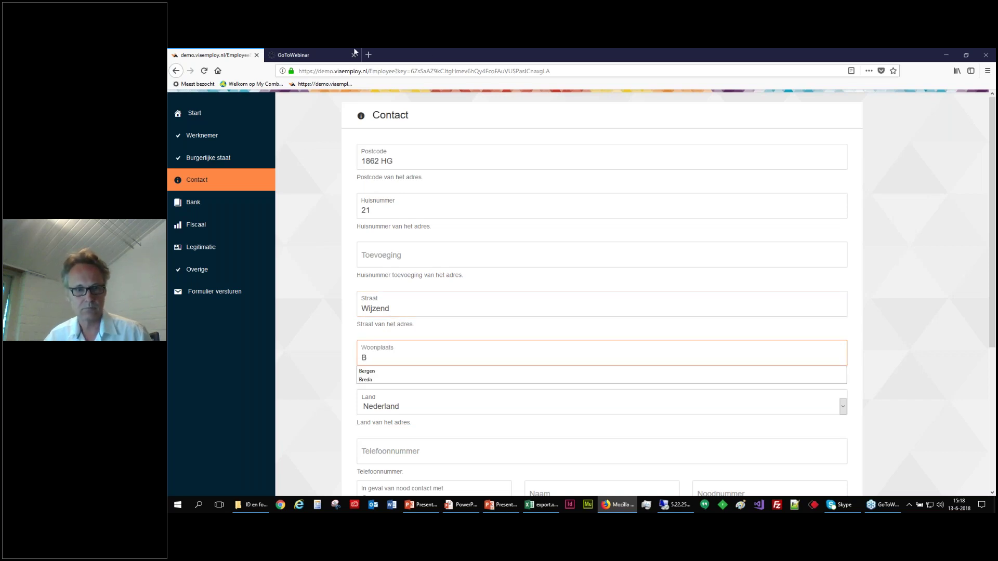
type("ergen")
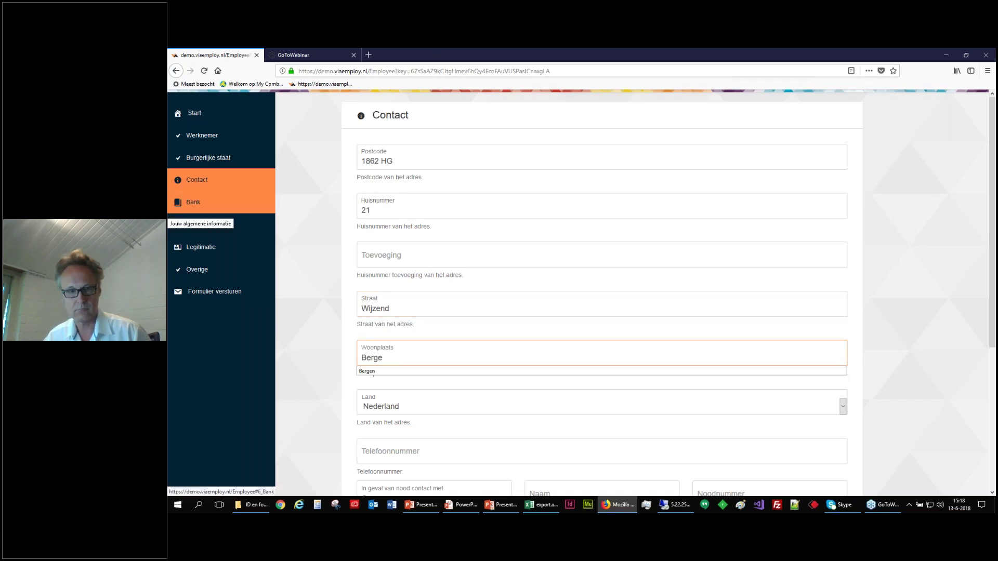
Add the phone number and the partner as emergency contact on 112, then continue to Bank.
scroll(379, 226, "down", 4)
left_click(380, 238)
type("06")
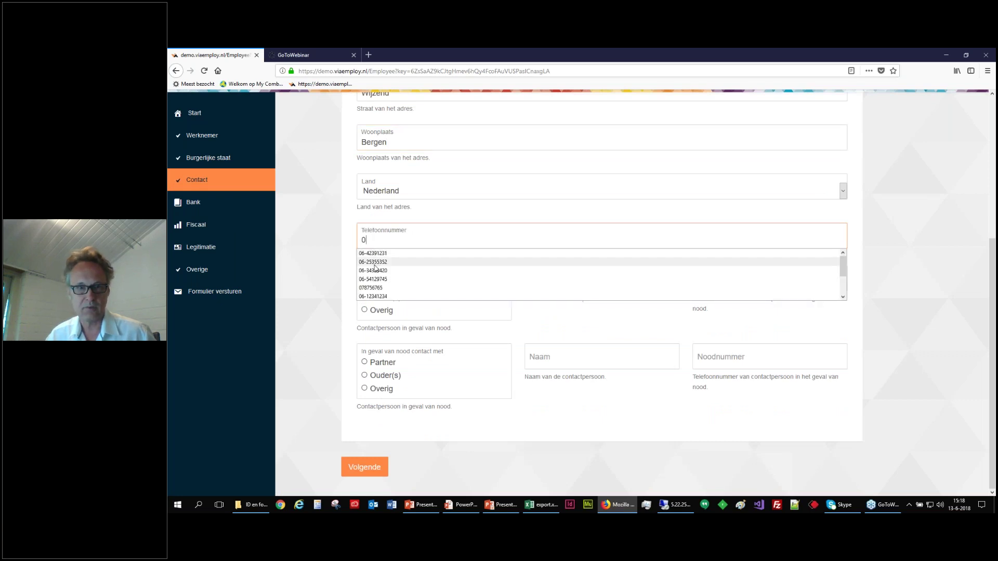
left_click(377, 268)
left_click(374, 285)
left_click(541, 280)
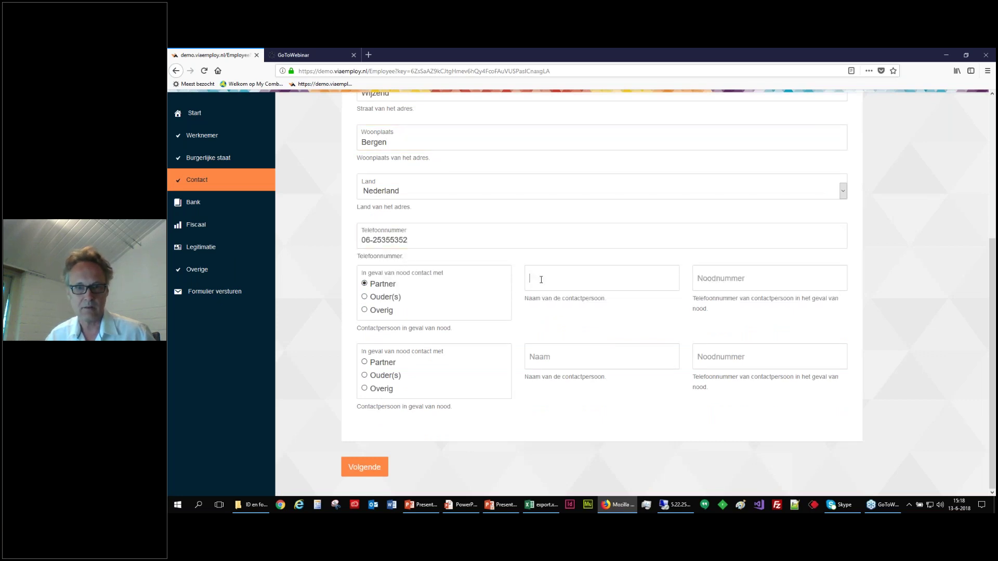
type("Vrouw")
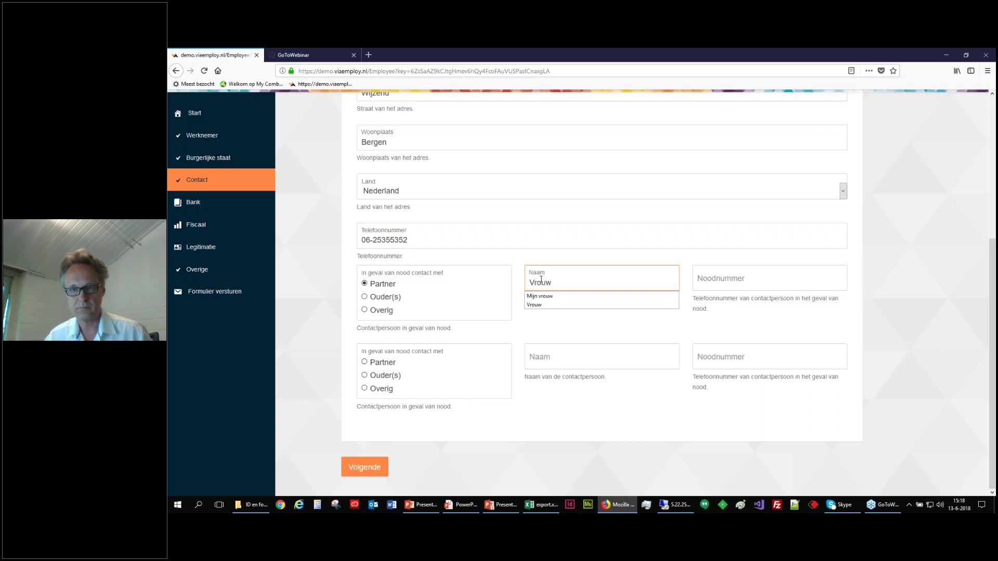
key("Tab")
type("112")
left_click(364, 467)
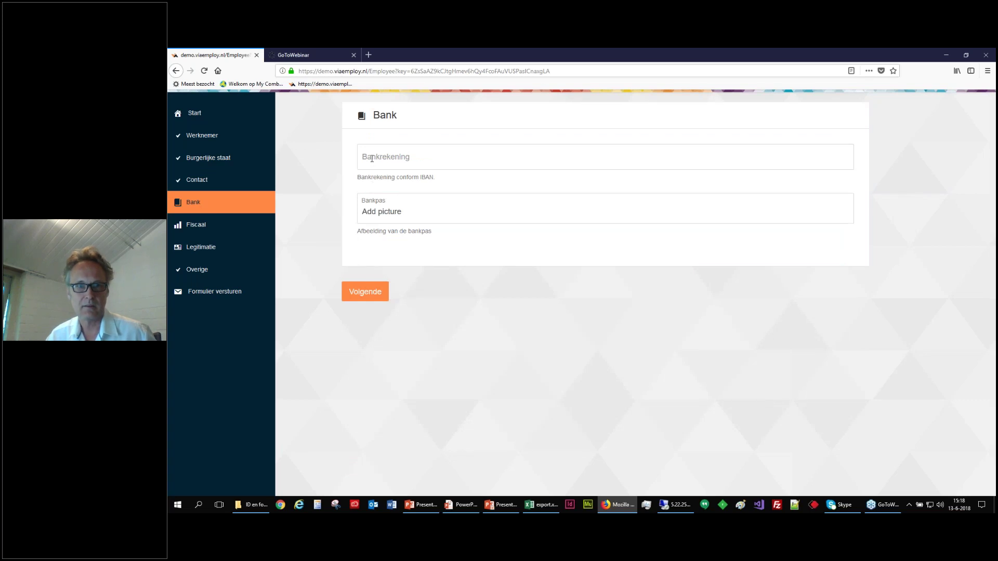
Fill in the bank account number and upload Bankpas.jpg as the bank card picture.
left_click(371, 159)
type("N")
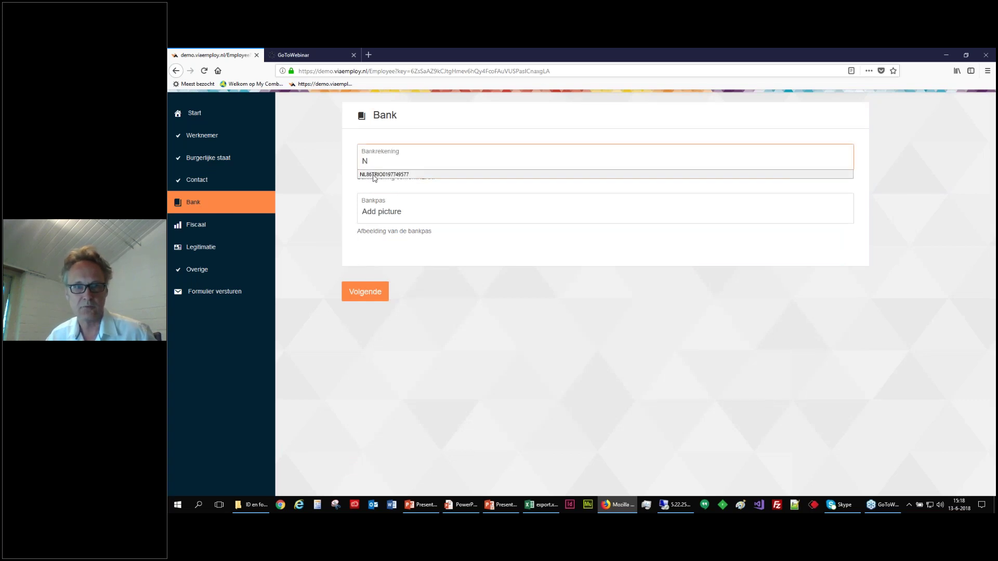
left_click(374, 175)
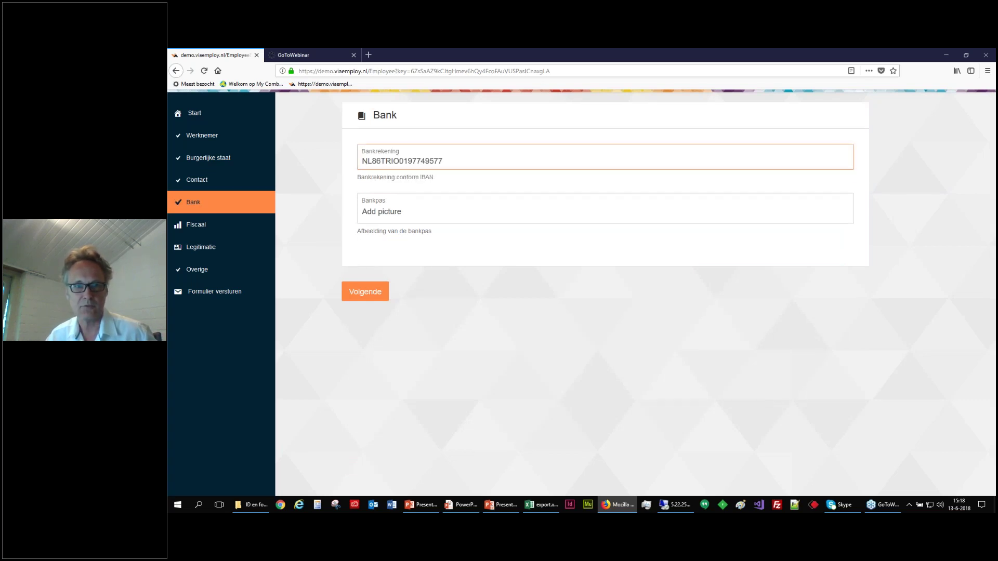
left_click(378, 214)
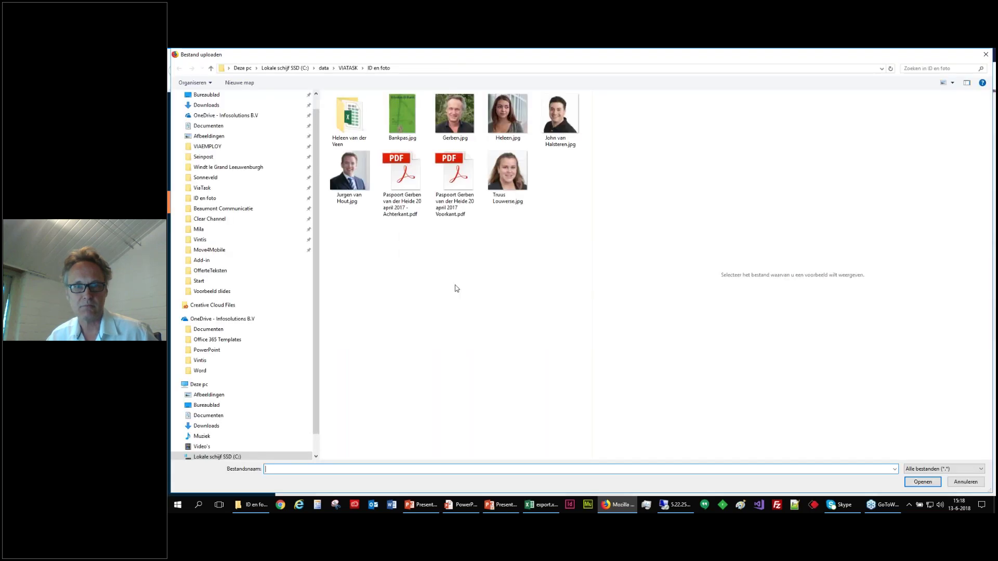
left_click(401, 128)
left_click(922, 482)
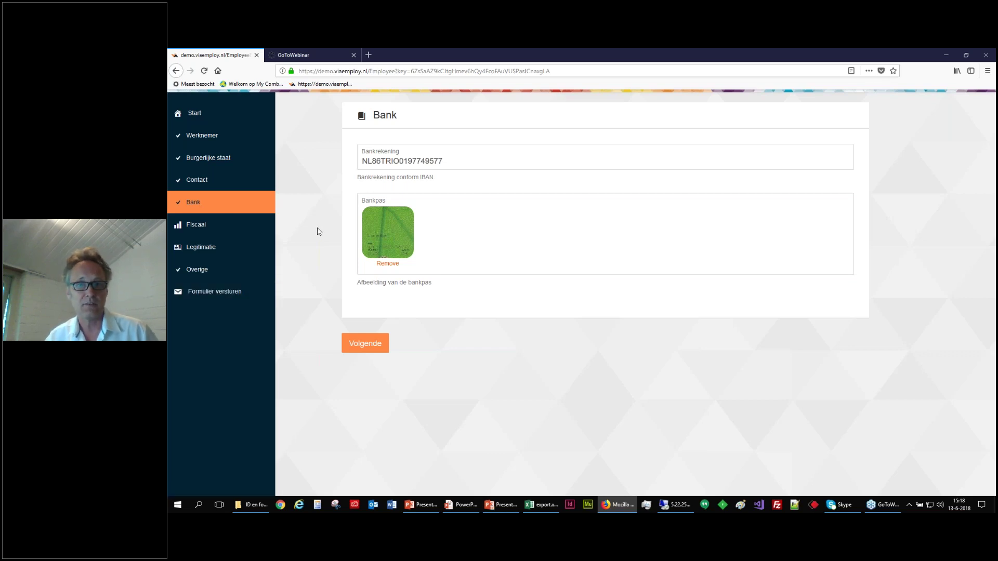
left_click(367, 346)
Apply the payroll tax credit (Ja) from 01-06-2018 and continue to Legitimatie.
left_click(375, 164)
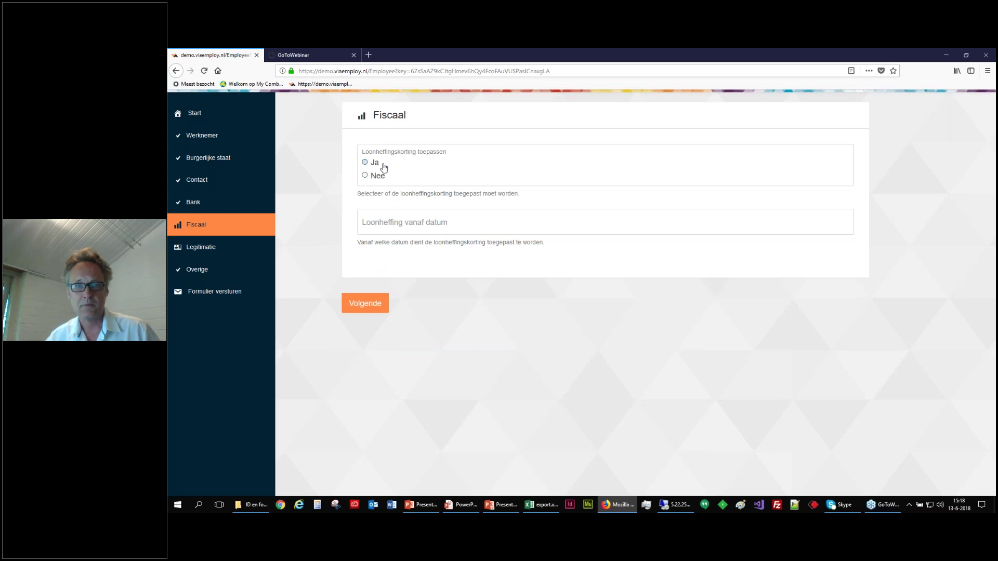
left_click(383, 223)
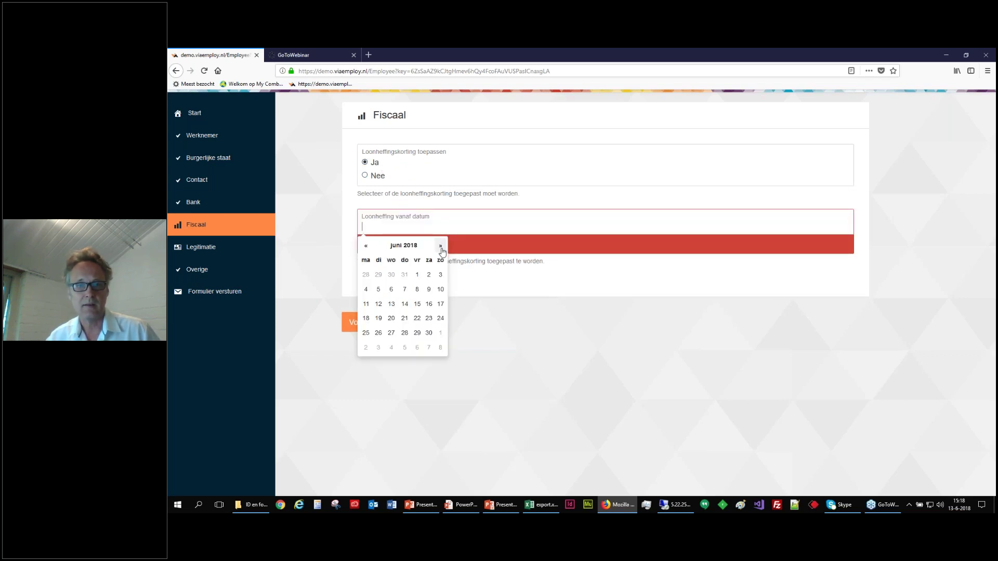
left_click(417, 275)
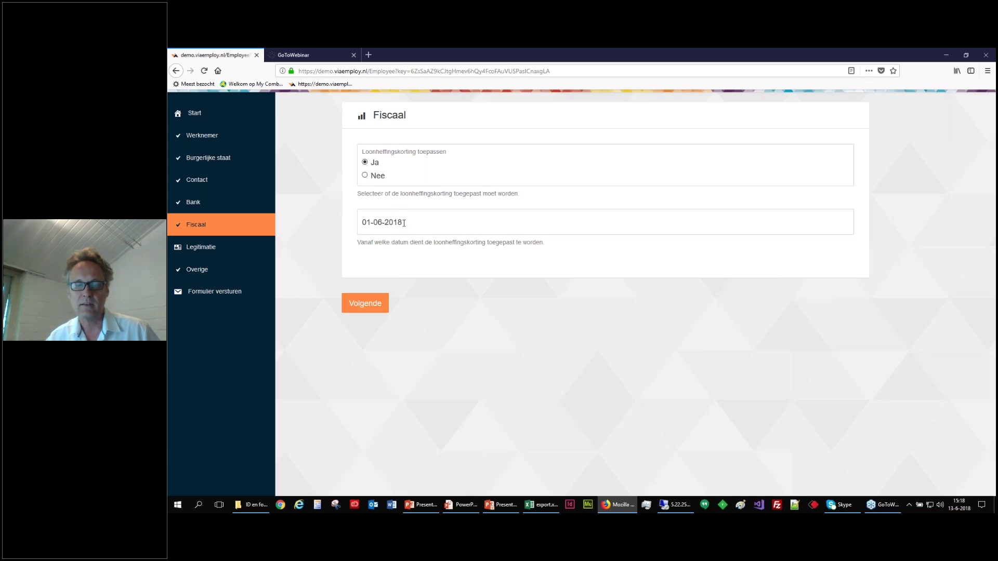
left_click(368, 306)
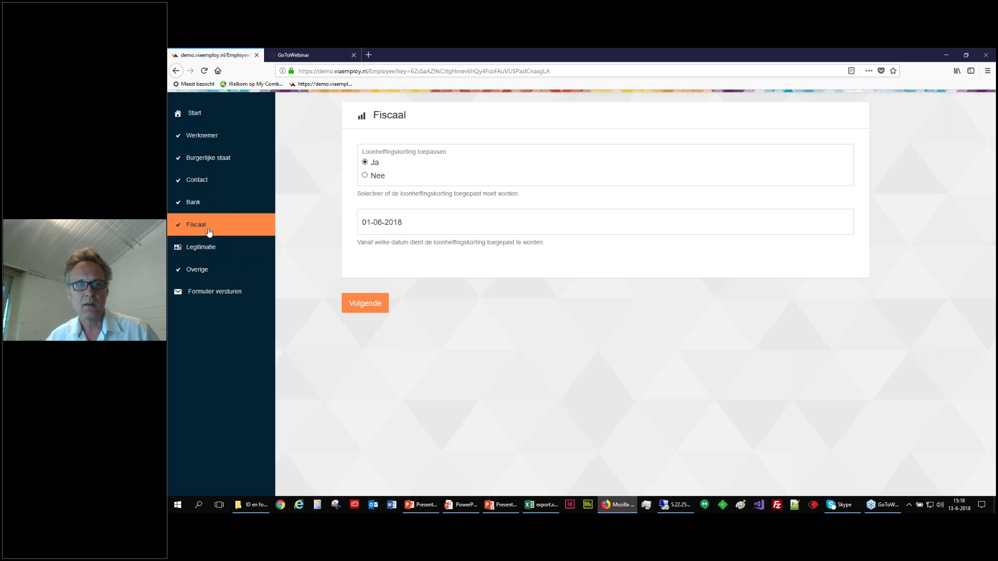
left_click(368, 307)
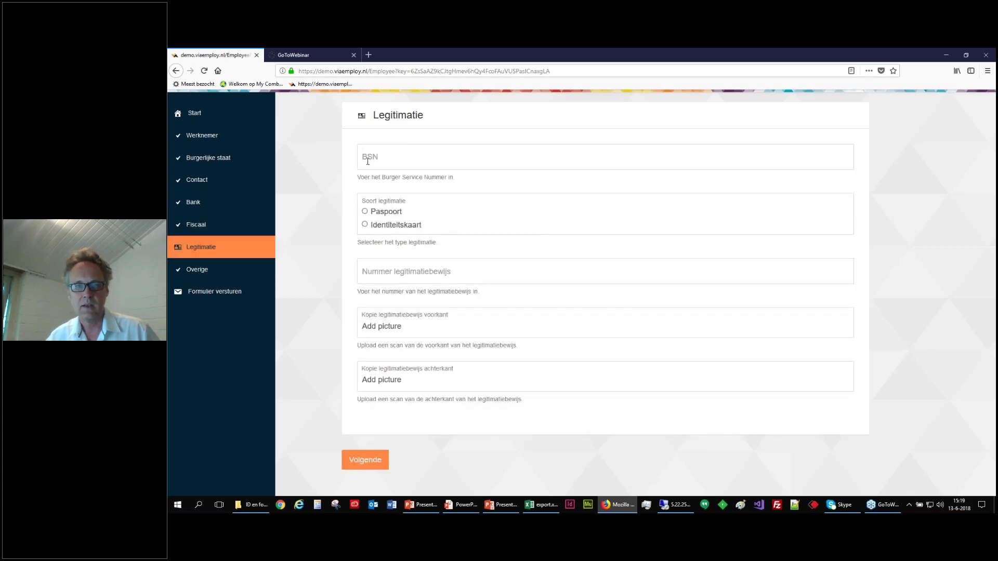
Fill in the BSN, choose Paspoort as ID type and enter the ID document number.
left_click(367, 161)
type("1")
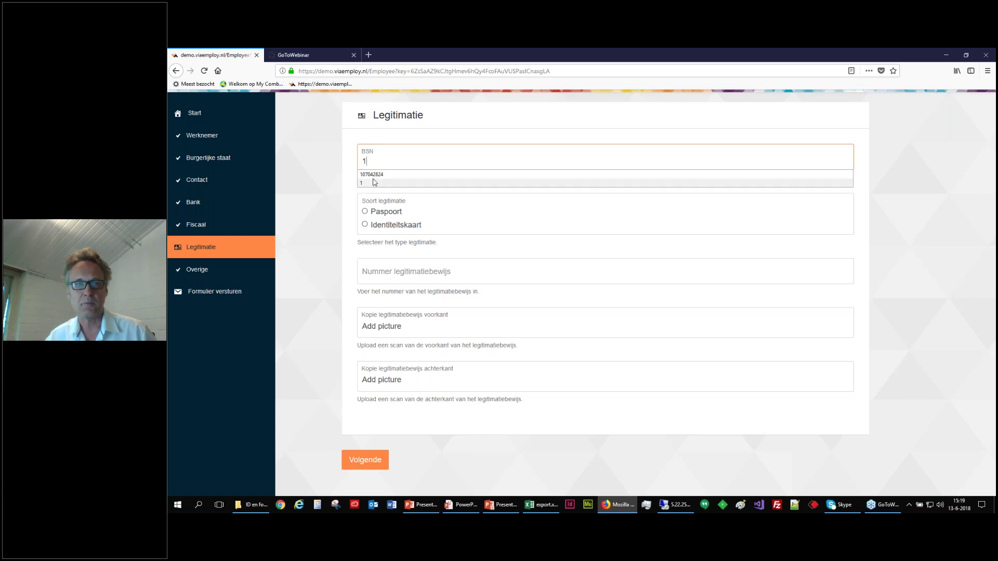
left_click(371, 175)
left_click(378, 217)
left_click(382, 273)
type("N")
left_click(366, 293)
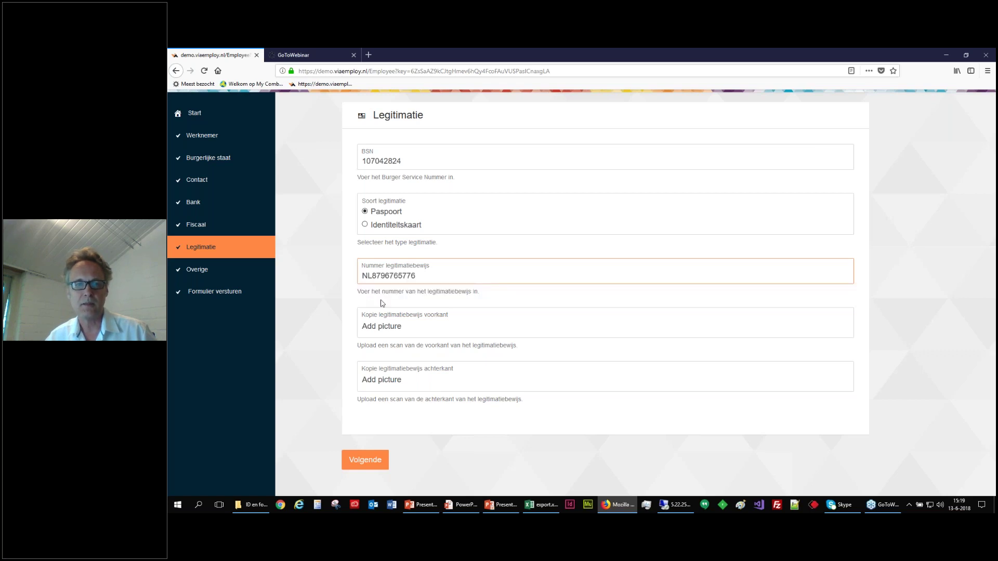
Upload the passport scan PDFs as front and back copies and go to Overige.
left_click(379, 331)
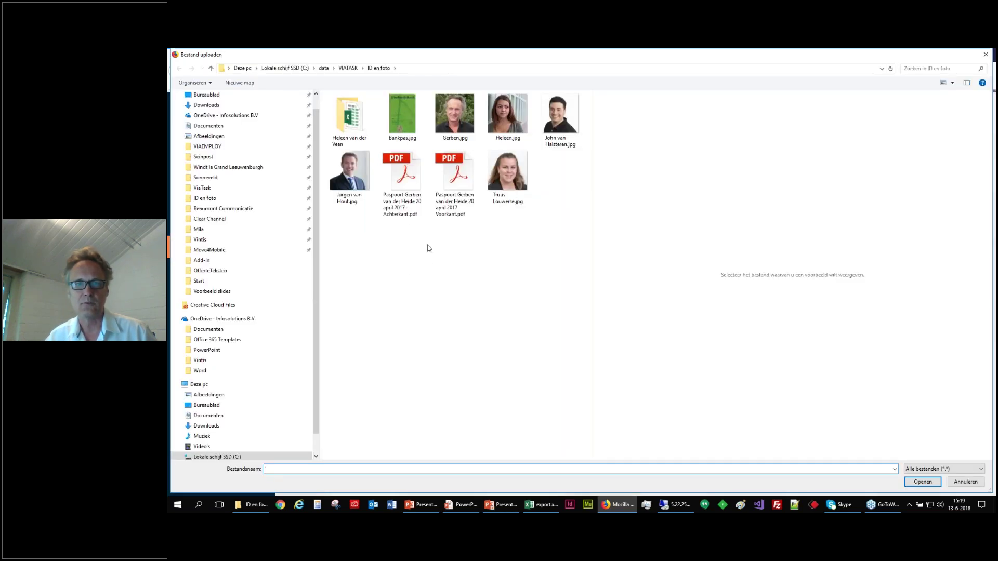
left_click(408, 179)
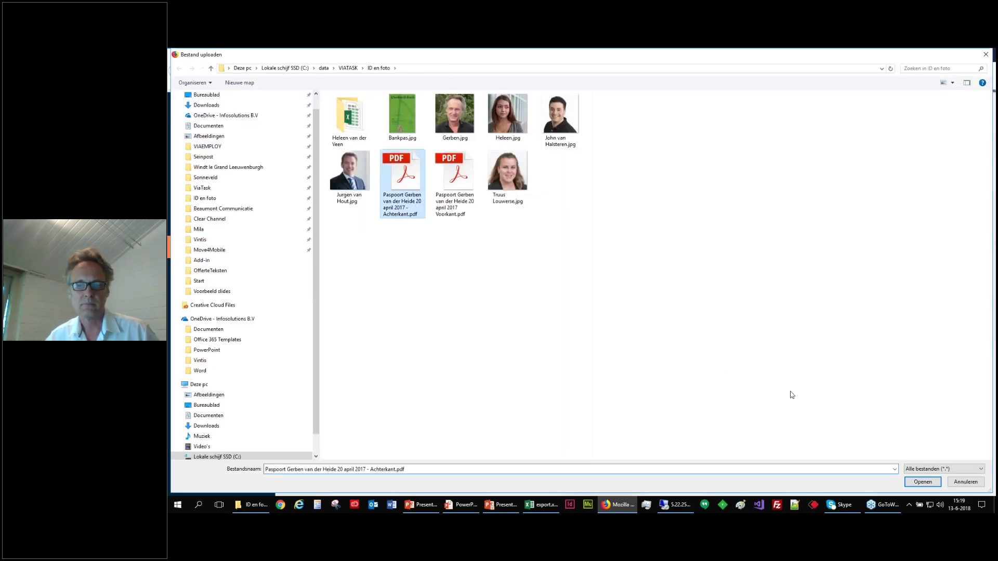
left_click(923, 482)
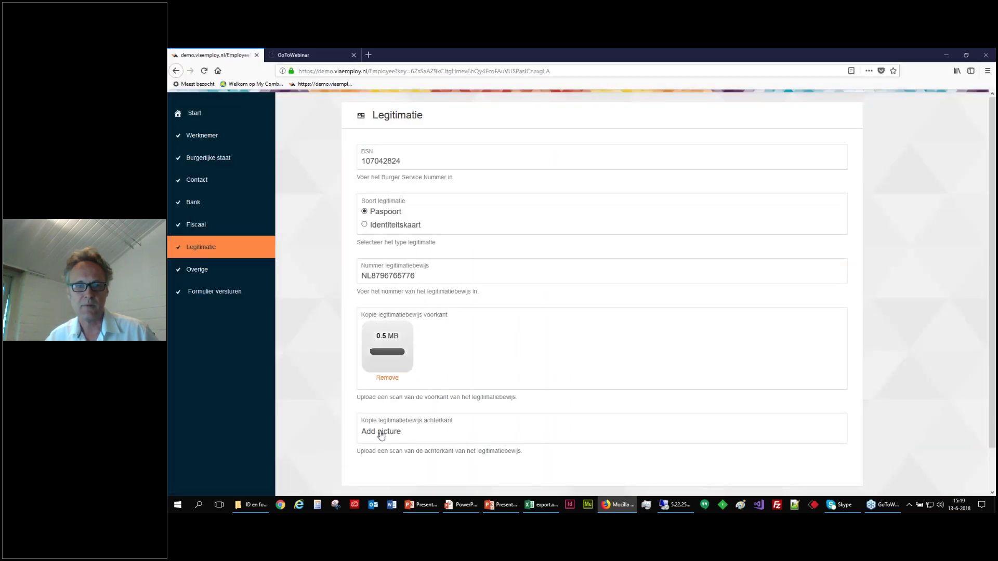
left_click(381, 432)
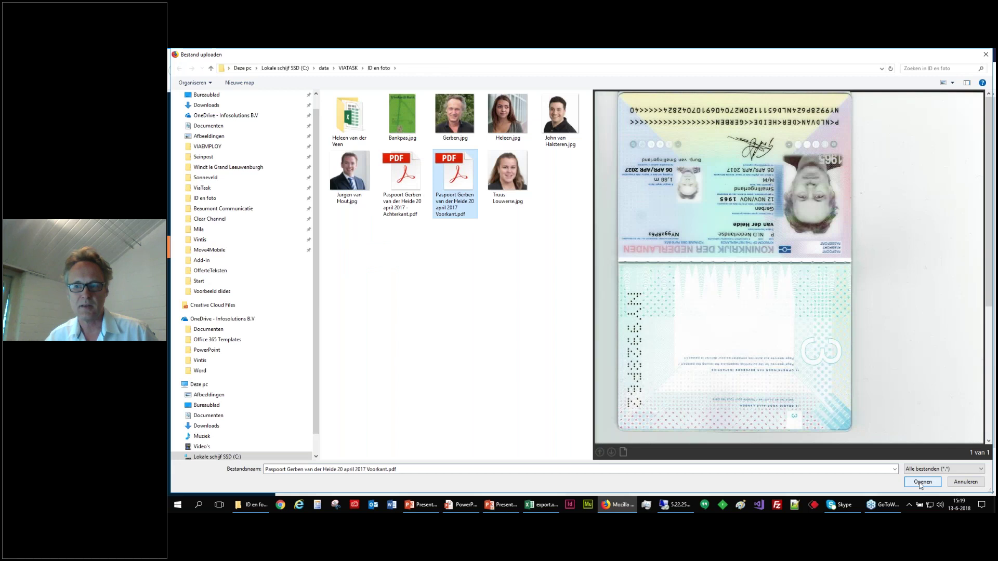
left_click(923, 482)
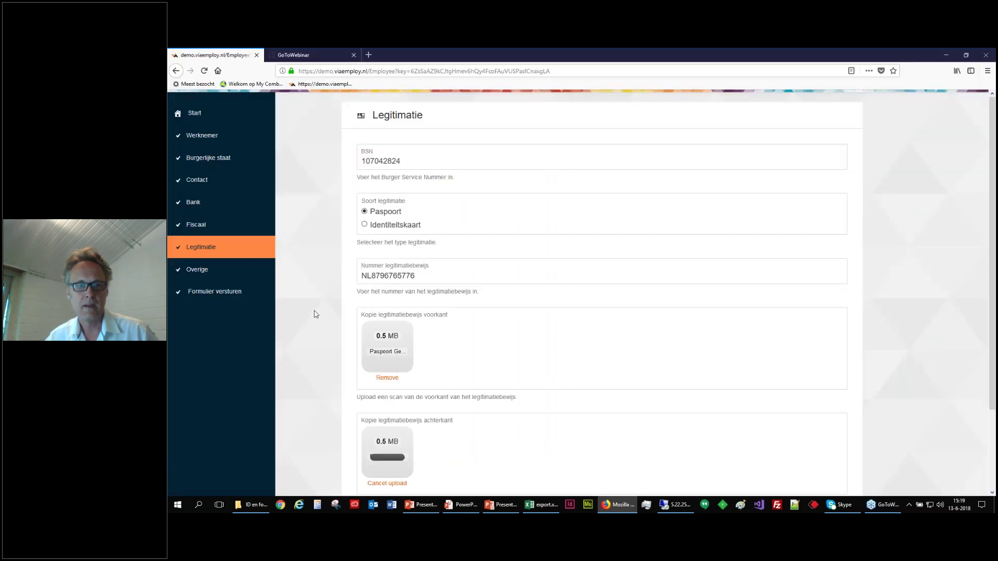
left_click(196, 274)
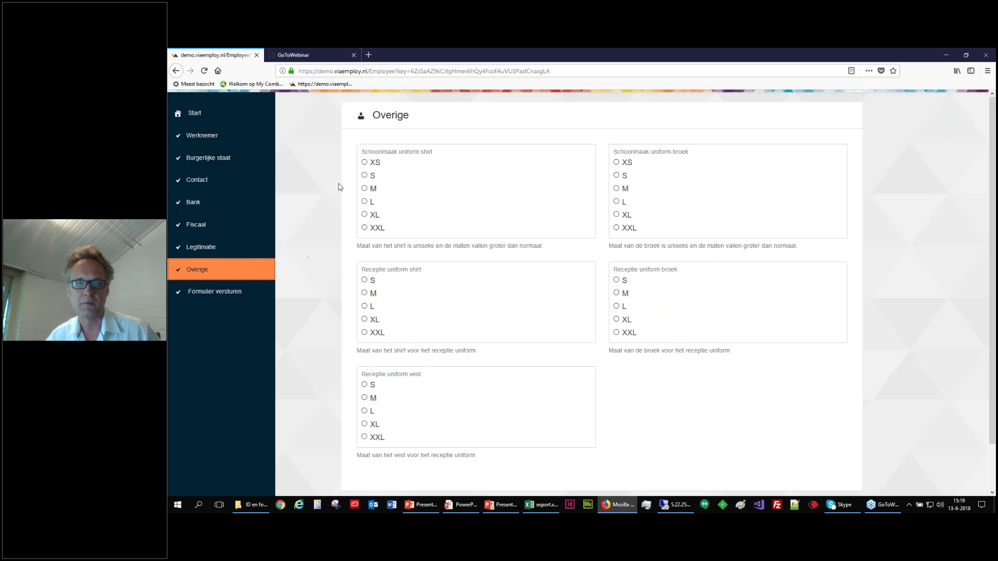
Choose L for the cleaning shirt and XL for cleaning trousers and reception shirt, trousers and vest.
left_click(364, 201)
left_click(617, 214)
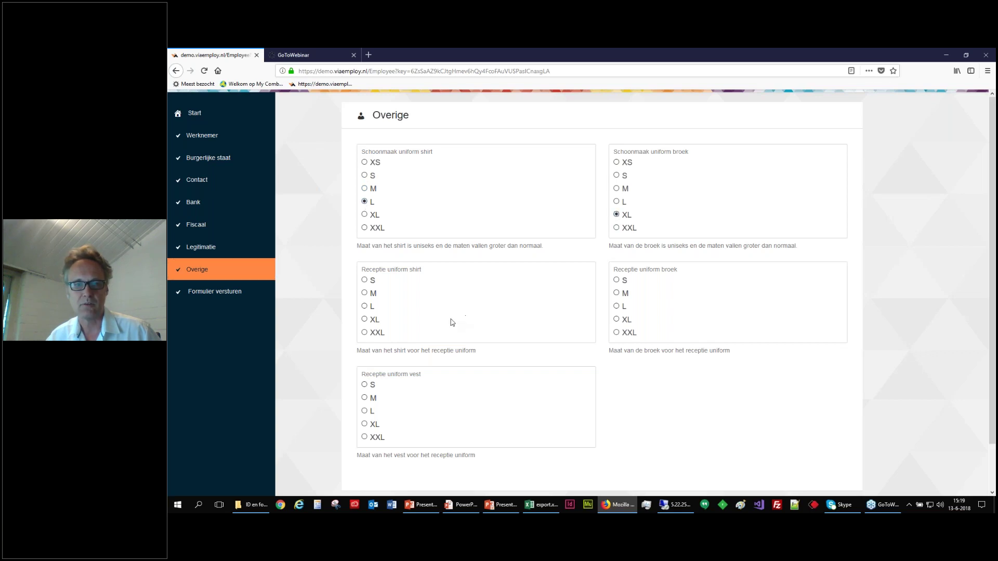
left_click(365, 319)
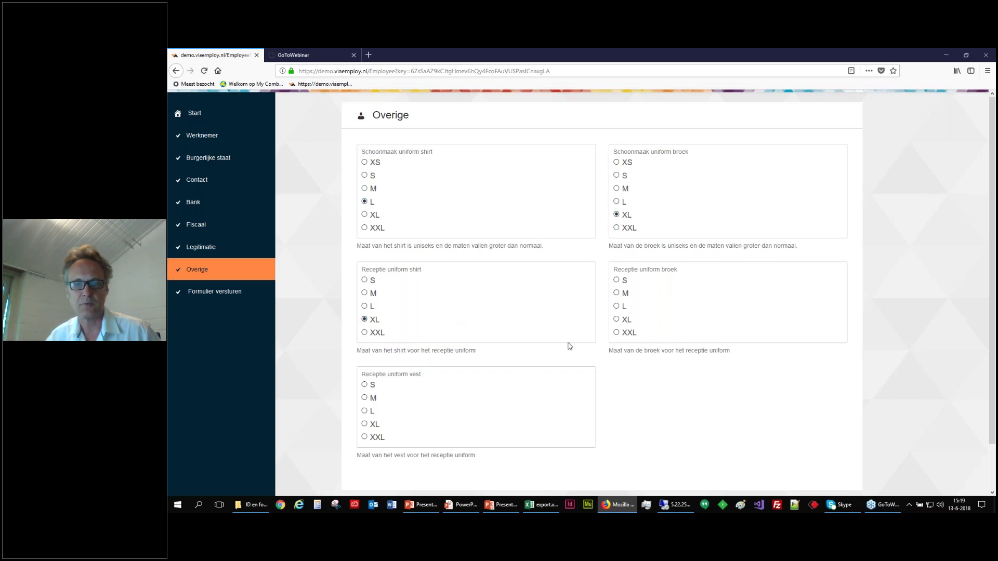
left_click(616, 319)
left_click(365, 424)
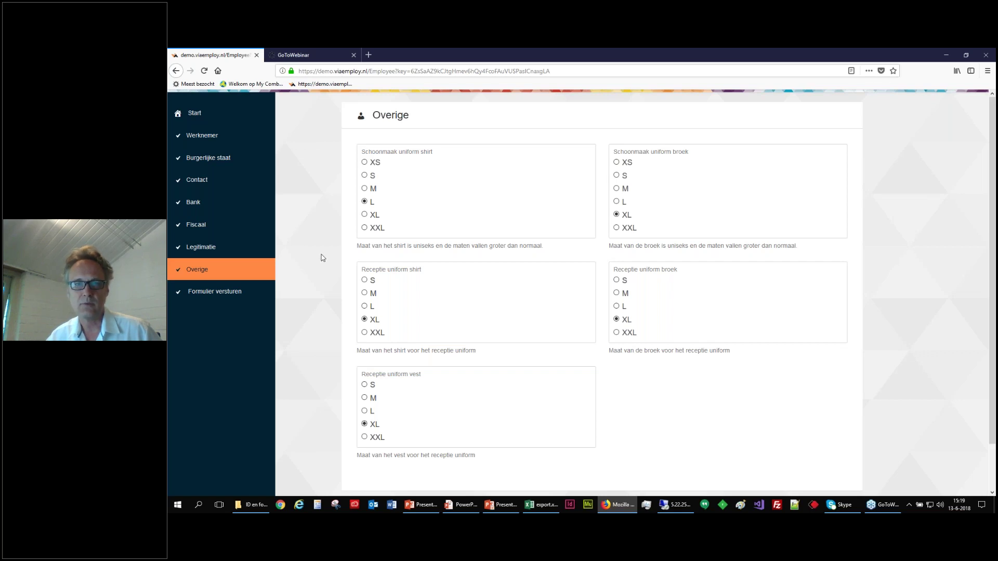
Change the gender to Vrouw and choose size XL for the reception skirt.
left_click(197, 137)
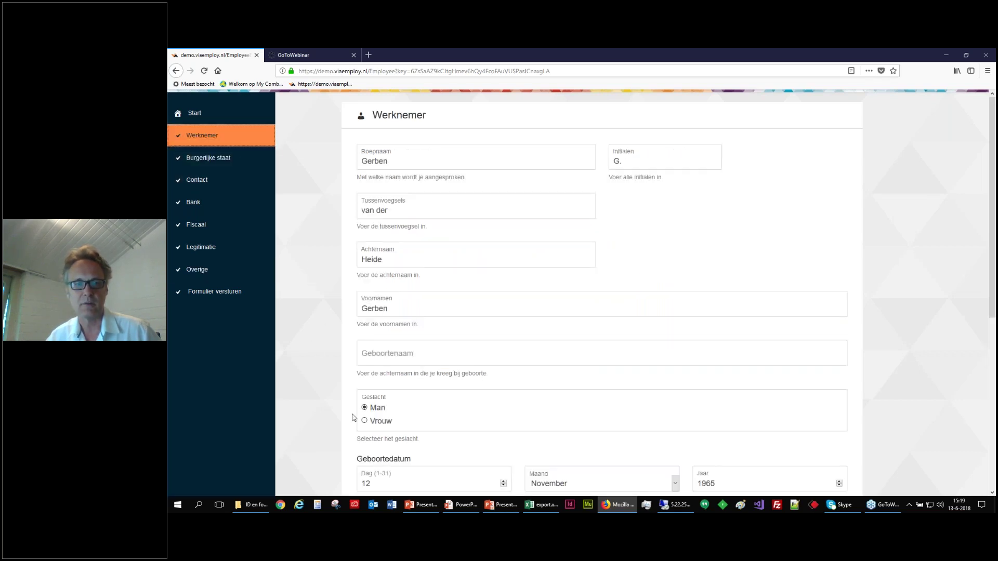
left_click(379, 425)
left_click(197, 269)
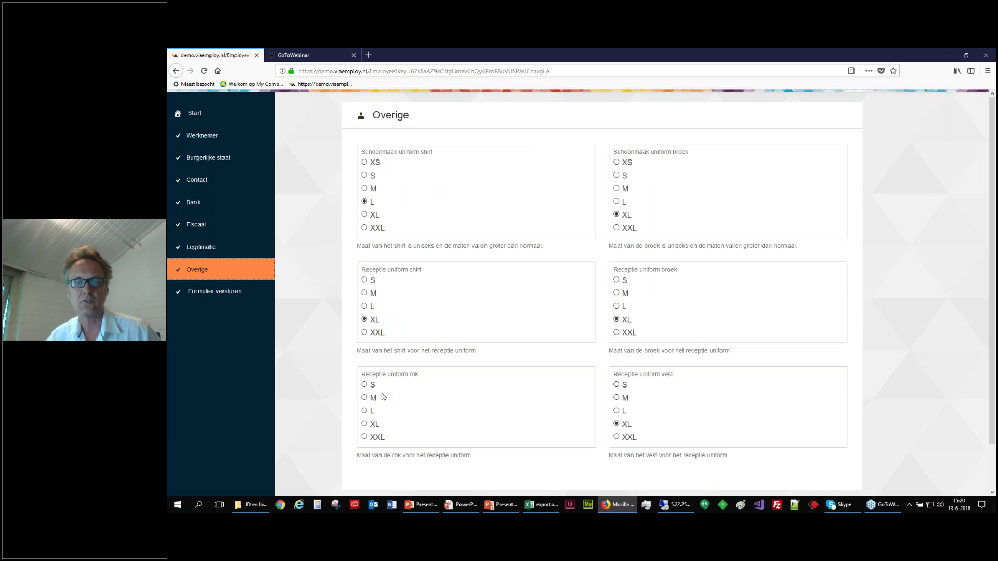
left_click(364, 424)
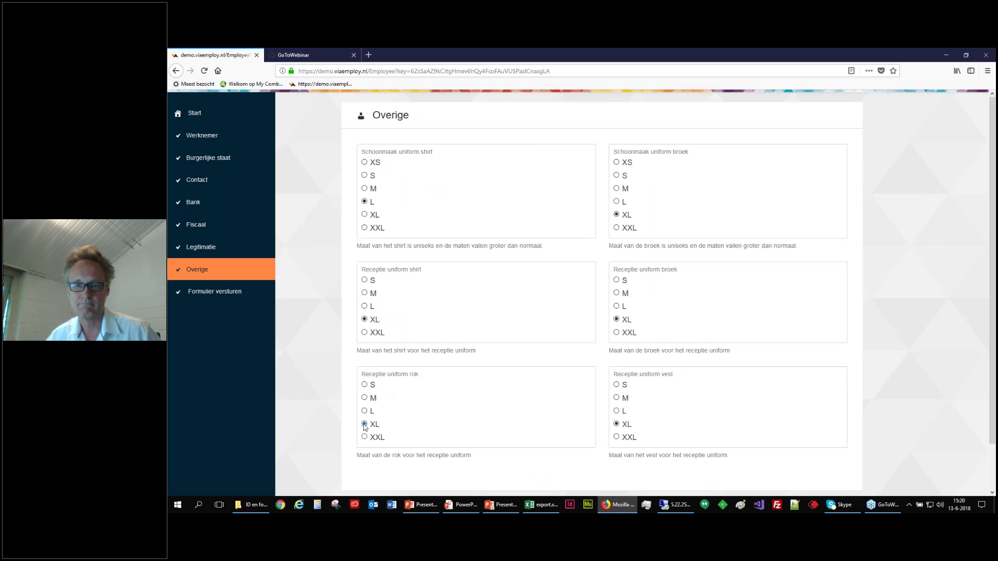
Review the personal details and uniform sizes, then go to the Formulier versturen step.
left_click(205, 139)
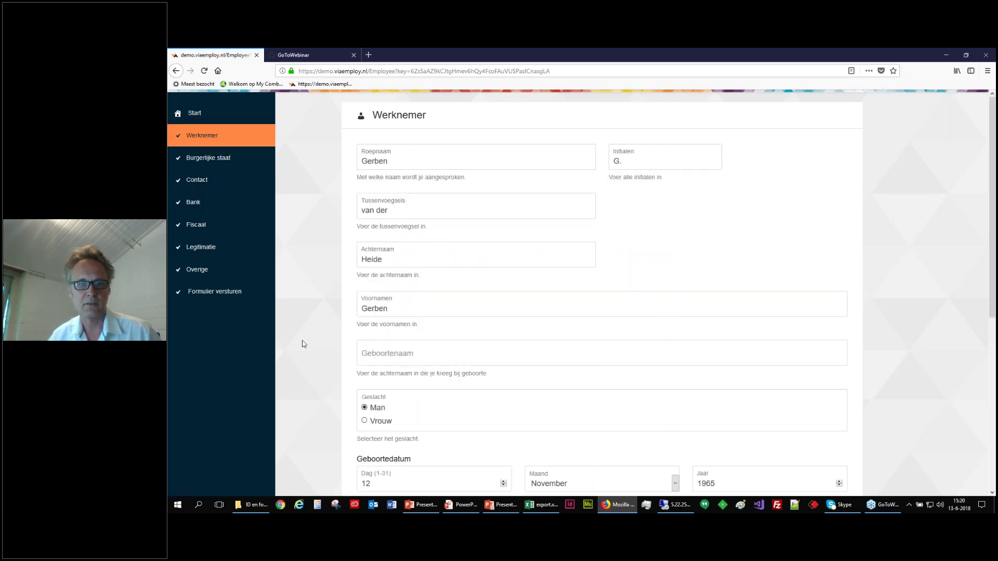
left_click(205, 271)
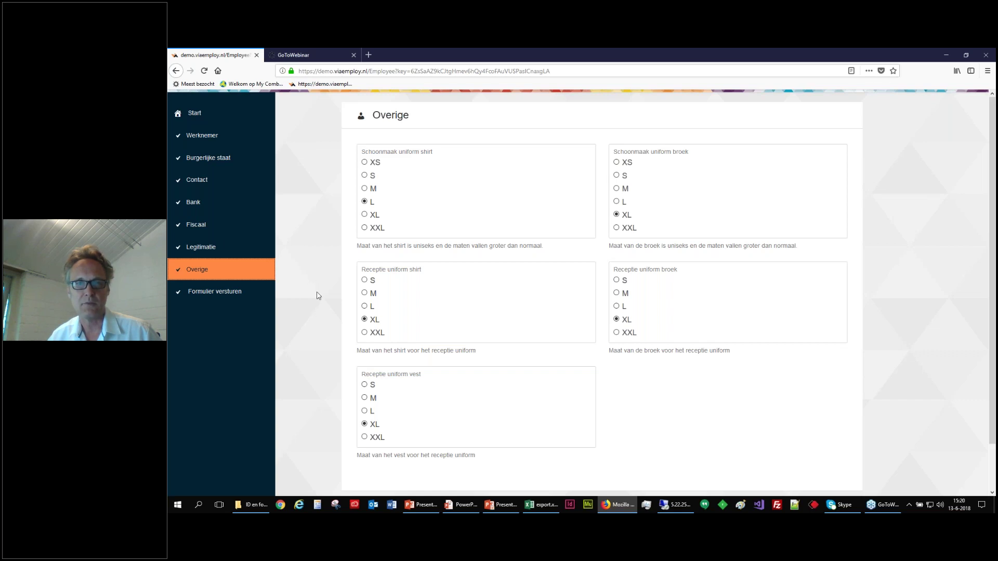
left_click(197, 297)
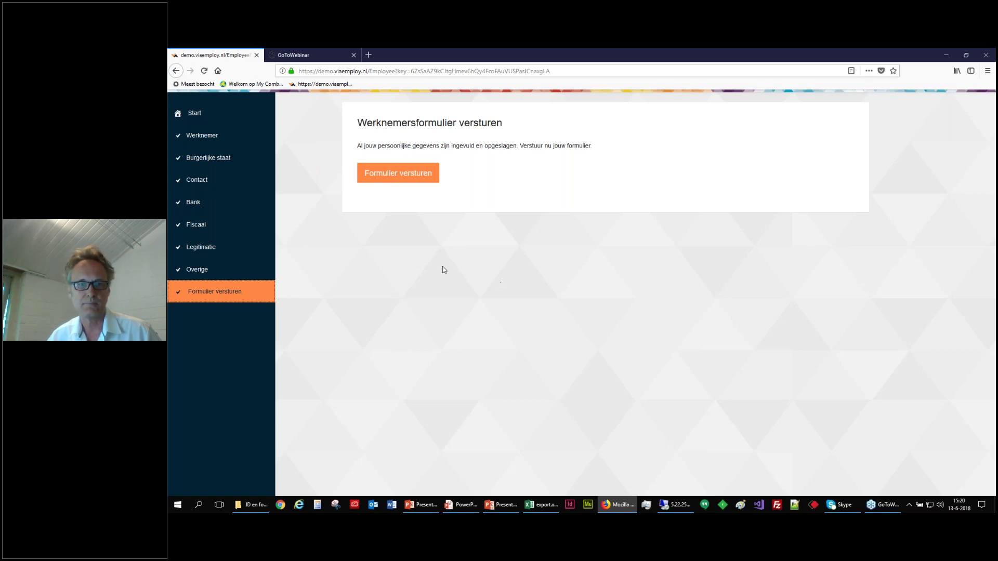
Submit the completed employee form and return to the VIAEMPLOY contract dashboard.
left_click(398, 173)
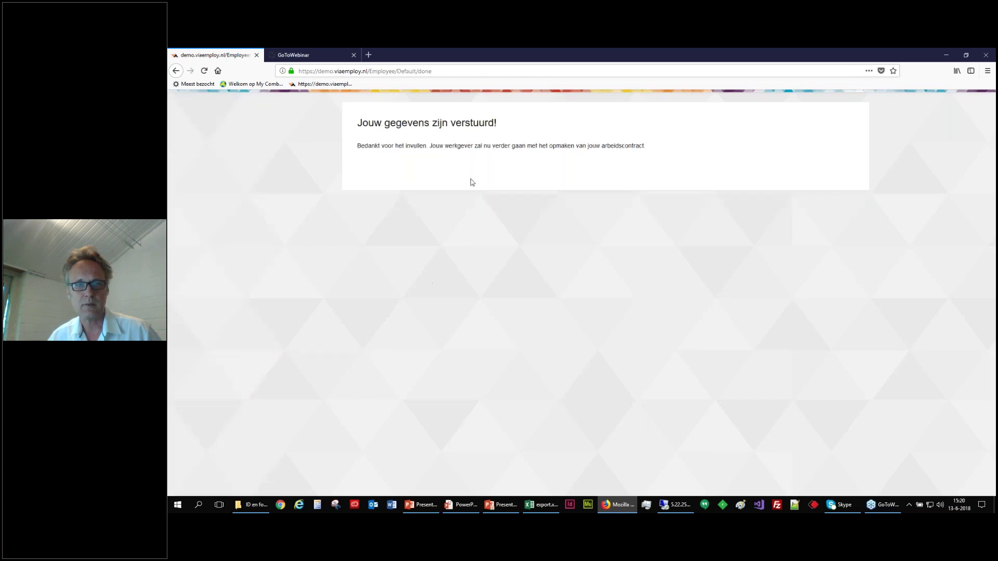
left_click(318, 84)
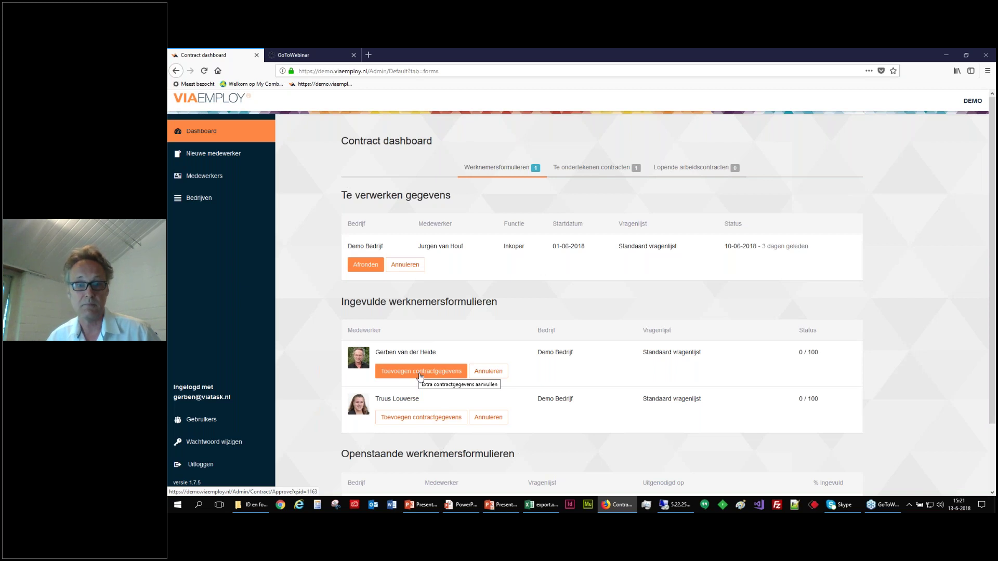
Add contract details as a Bepaalde tijd contract starting 01-06-2018.
left_click(419, 374)
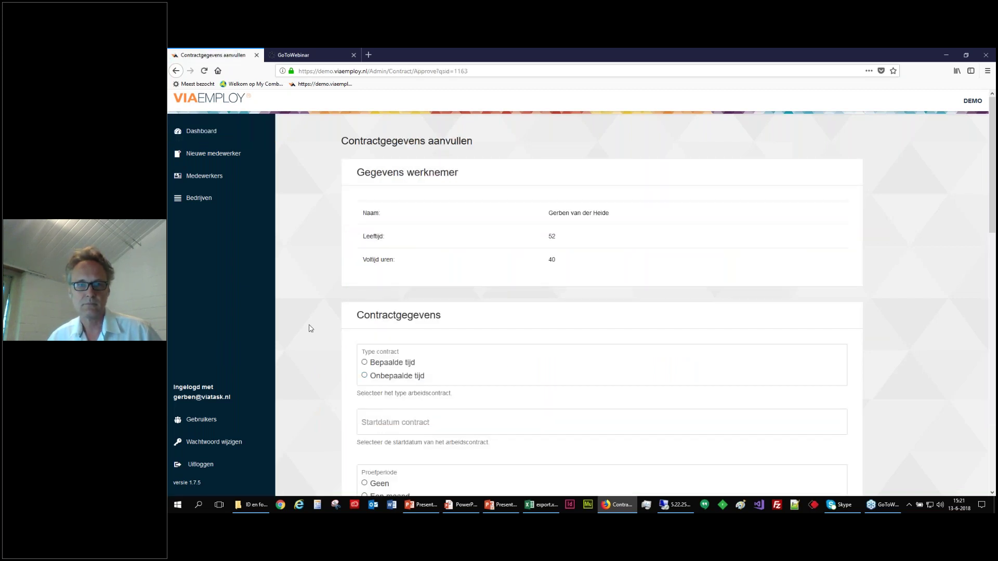
scroll(307, 315, "down", 2)
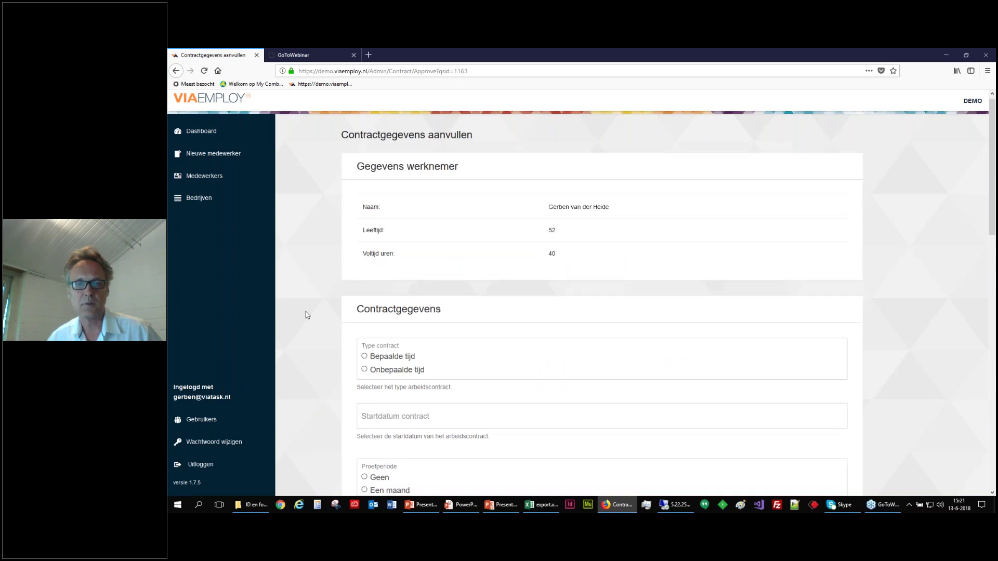
scroll(307, 315, "down", 4)
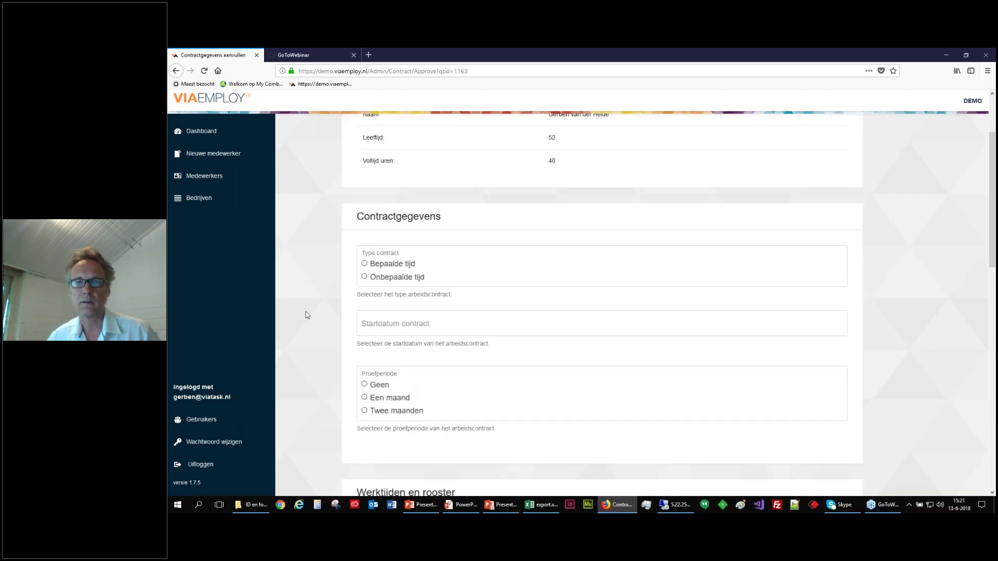
left_click(385, 216)
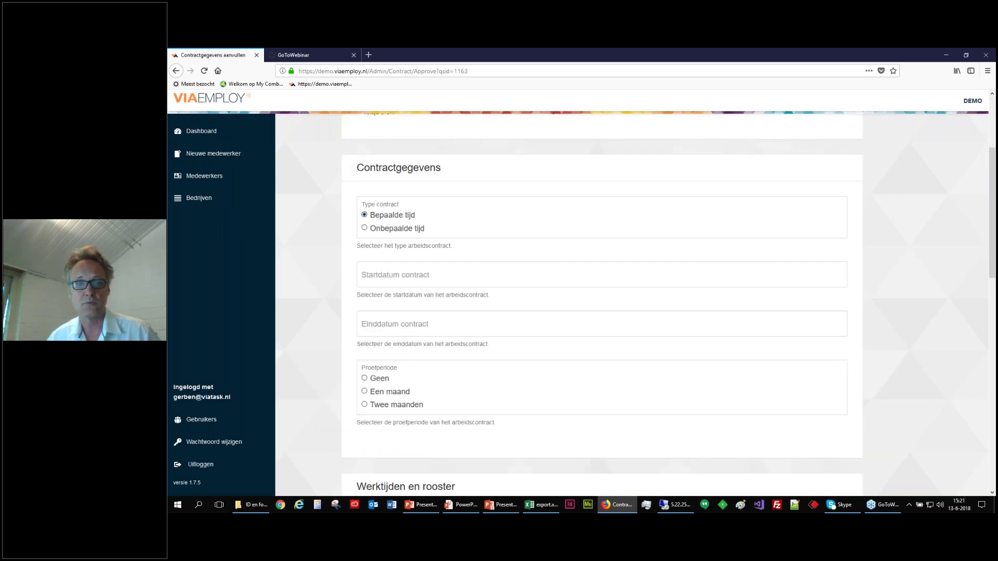
left_click(393, 230)
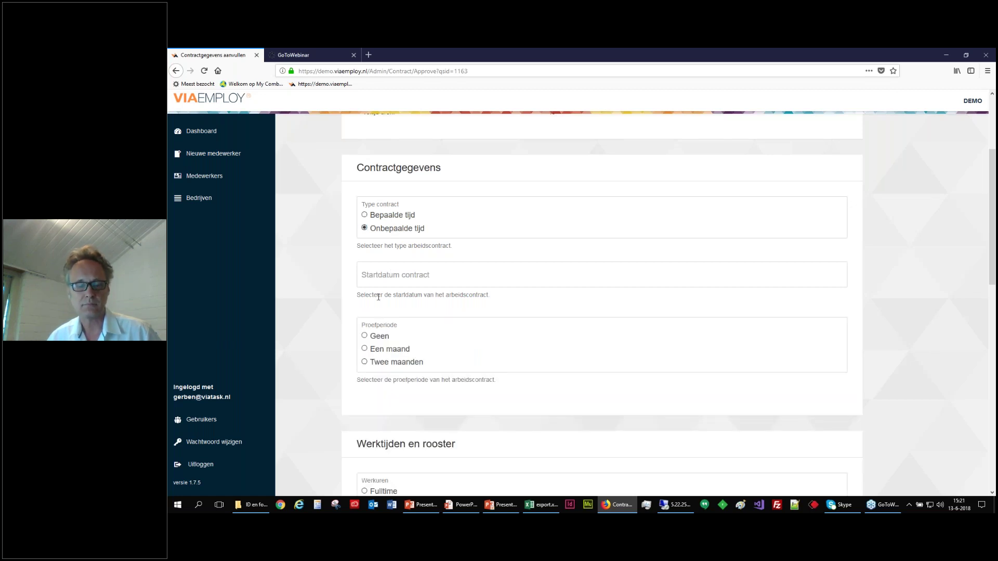
left_click(381, 220)
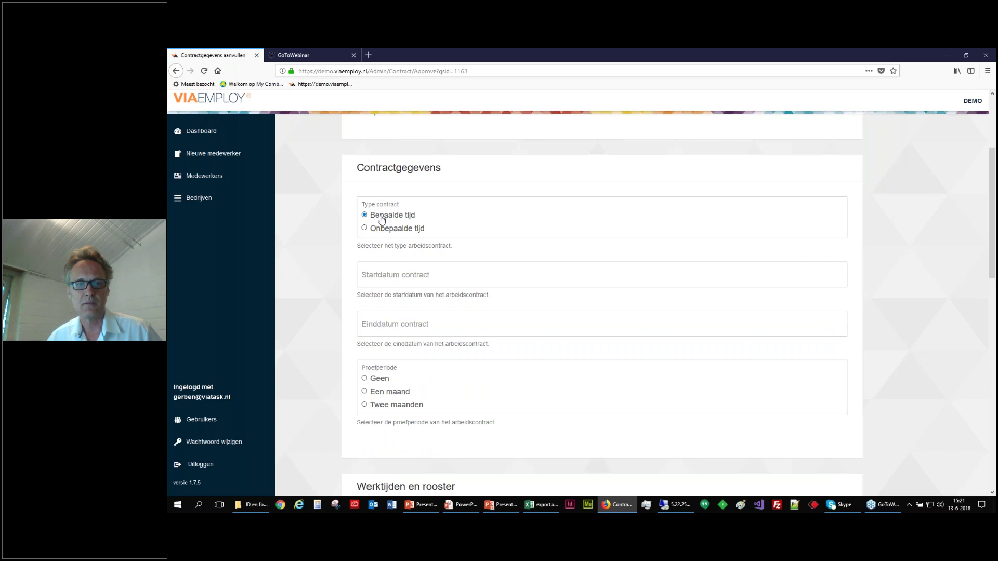
left_click(381, 276)
left_click(414, 177)
Set the contract end date to 31-12-2018 and a one-month (Een maand) probation period.
left_click(390, 324)
left_click(440, 199)
left_click(440, 200)
left_click(440, 200)
left_click(440, 200)
left_click(440, 200)
left_click(440, 200)
left_click(365, 301)
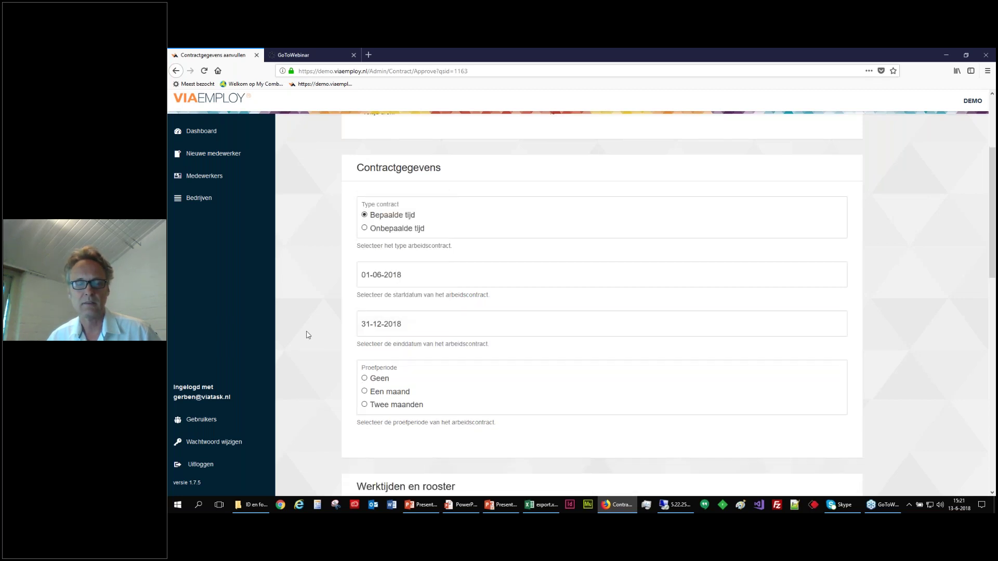
scroll(320, 317, "down", 3)
scroll(320, 324, "down", 1)
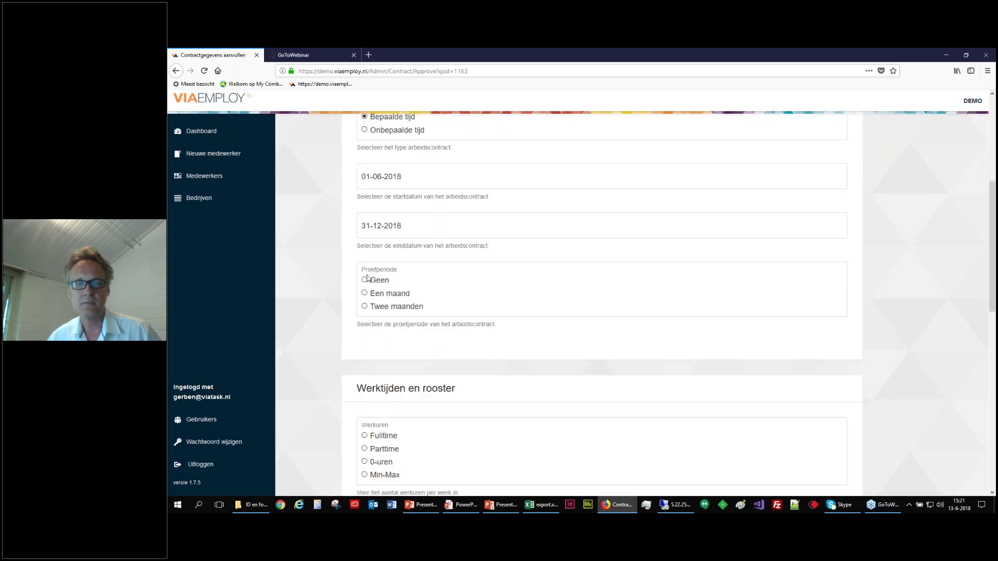
left_click(376, 295)
scroll(301, 298, "down", 2)
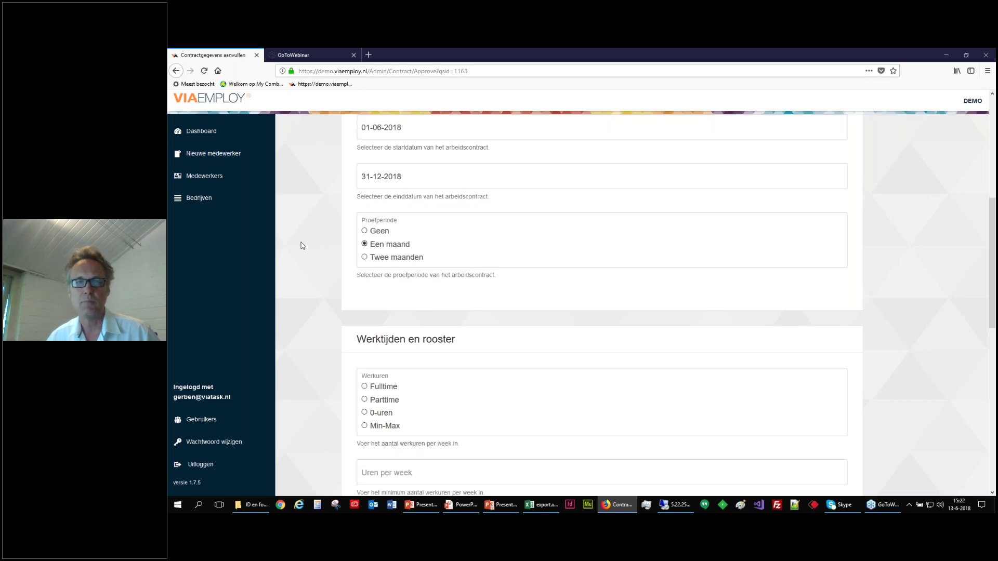
scroll(319, 248, "up", 2)
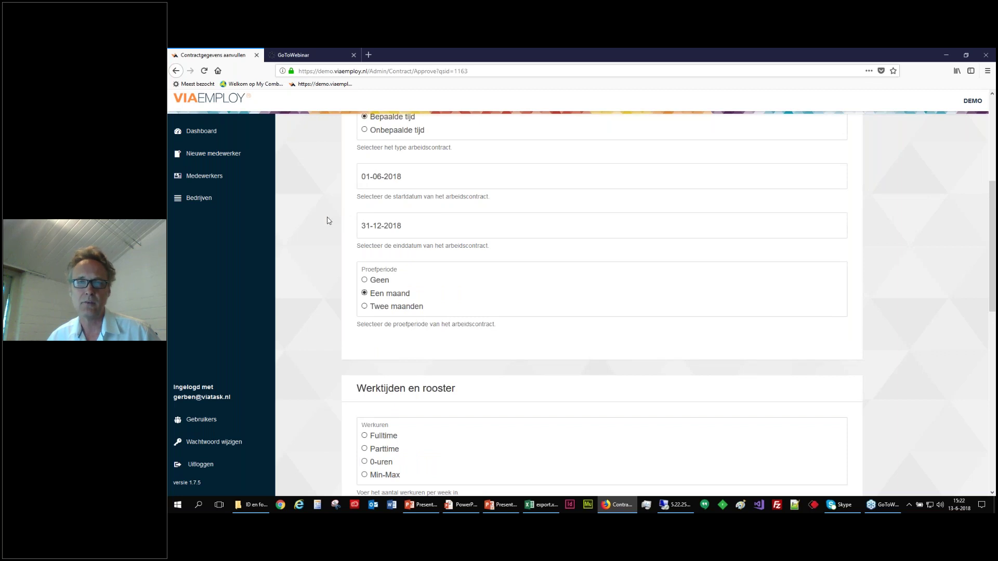
scroll(314, 234, "down", 4)
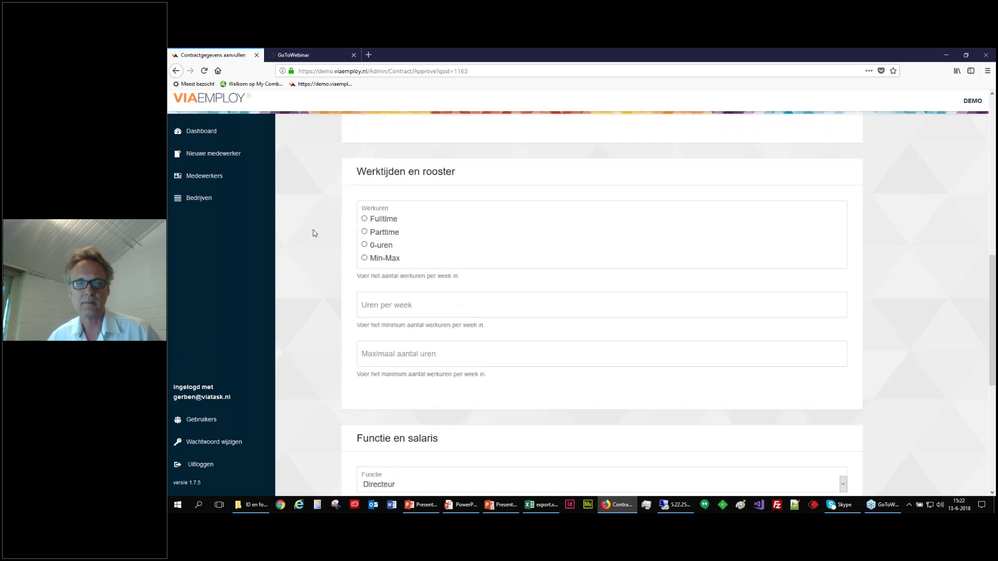
Try the Fulltime, Parttime (24 hours), 0-uren and Min-Max (maximum 12) working-hour options.
scroll(341, 198, "down", 1)
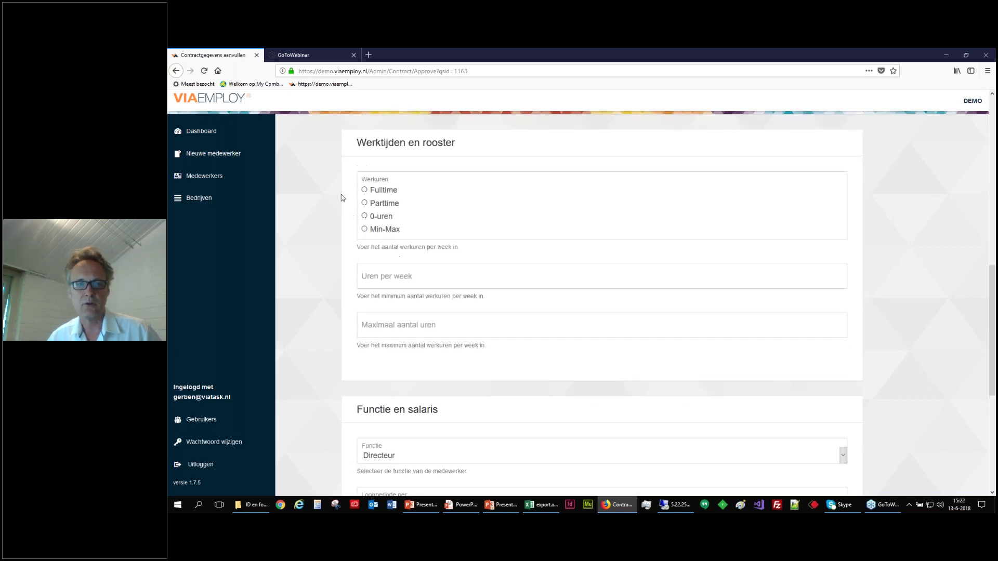
left_click(376, 194)
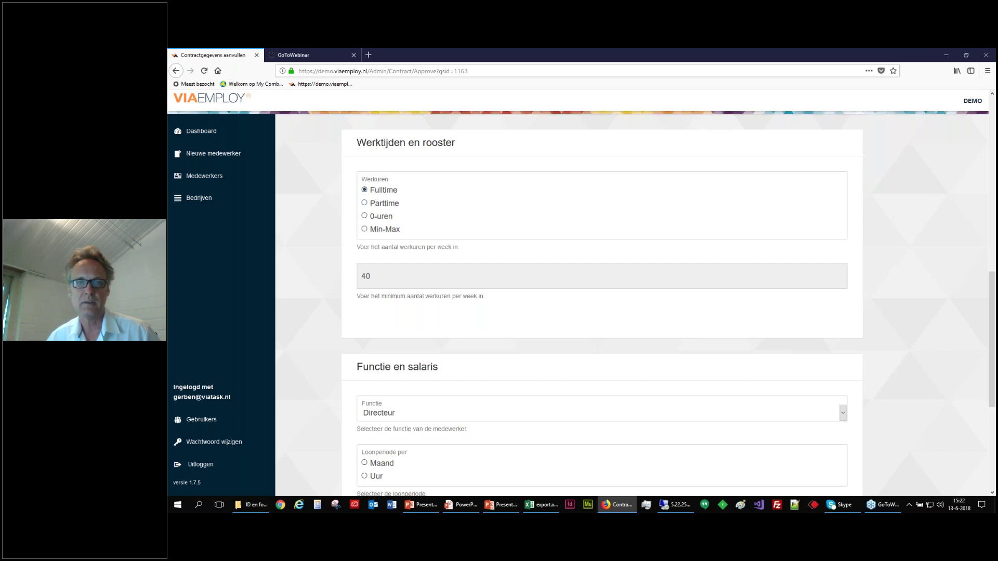
left_click(378, 209)
left_click(373, 278)
key("BackSpace")
key("BackSpace")
type("24")
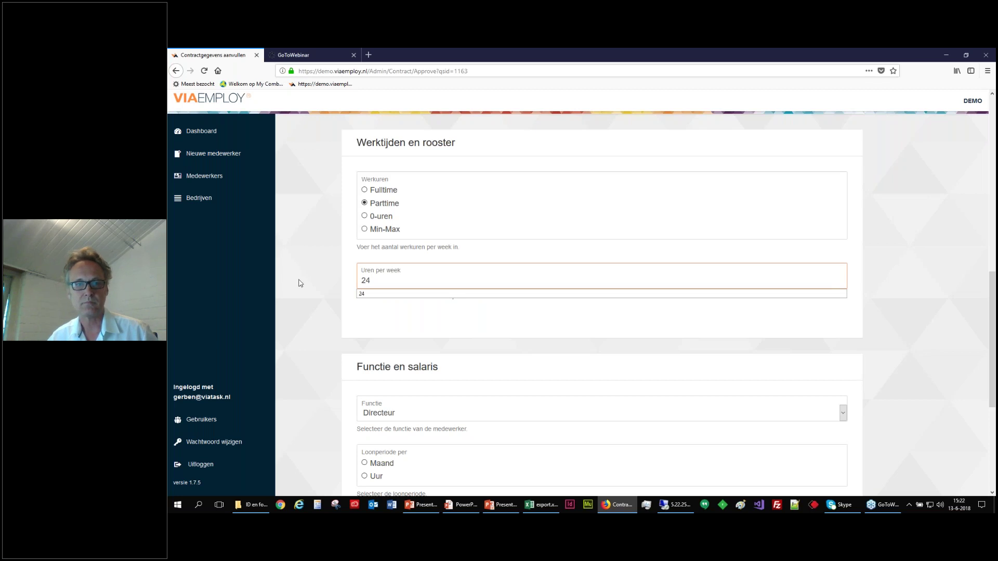
left_click(376, 216)
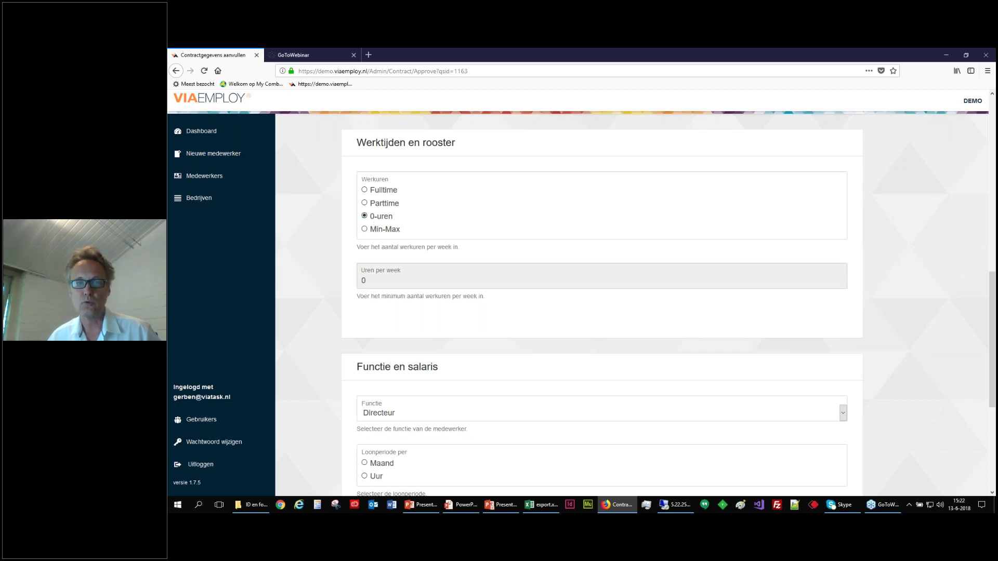
left_click(377, 230)
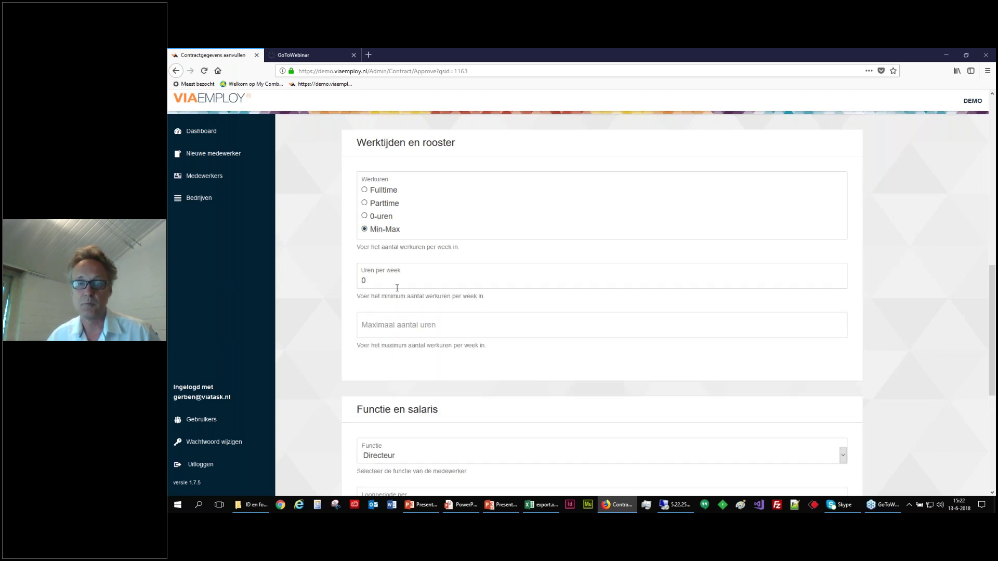
left_click(372, 325)
type("12")
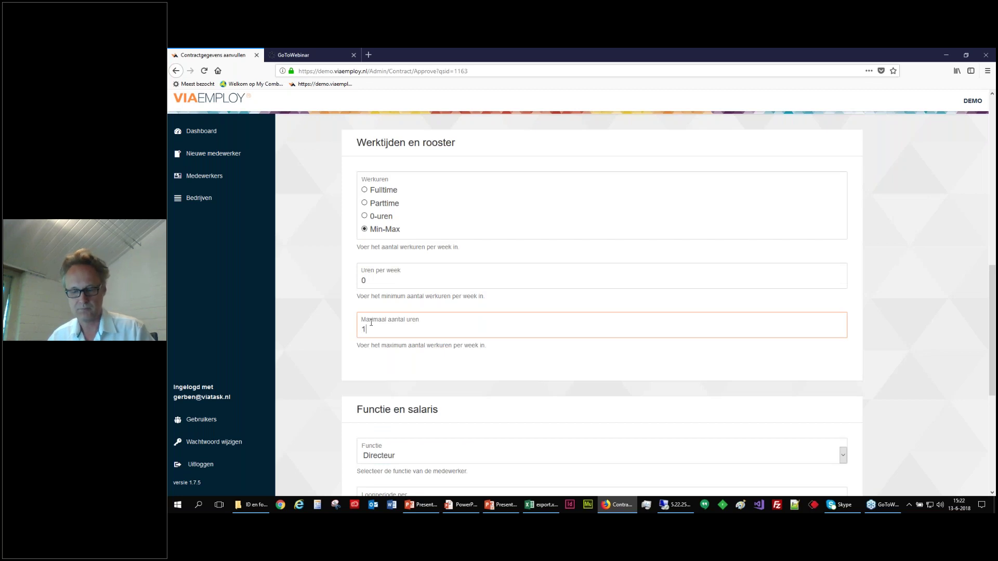
Settle on Parttime and enter 24 in Uren per week.
left_click(384, 204)
left_click(367, 279)
key("BackSpace")
type("24")
left_click(298, 308)
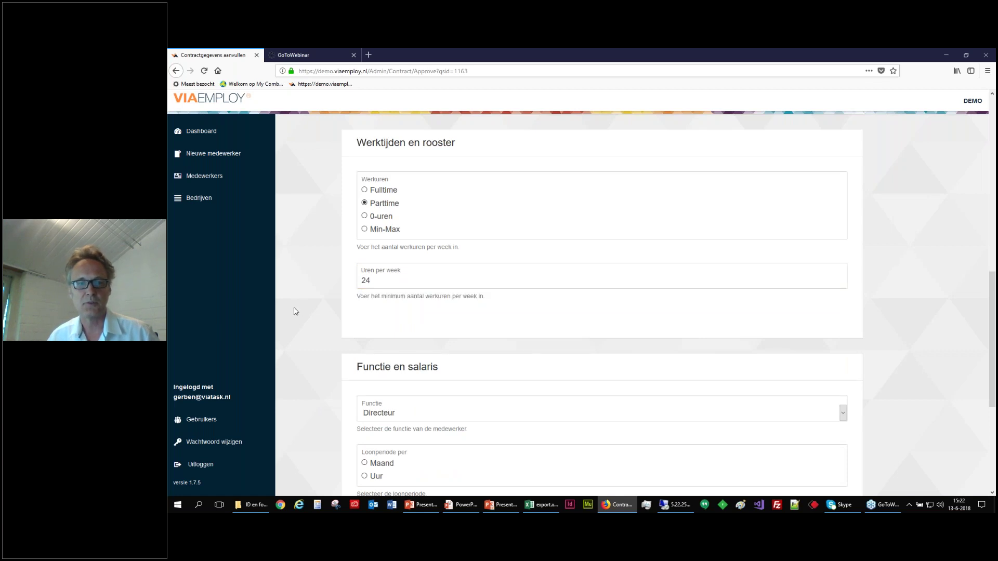
scroll(298, 308, "down", 4)
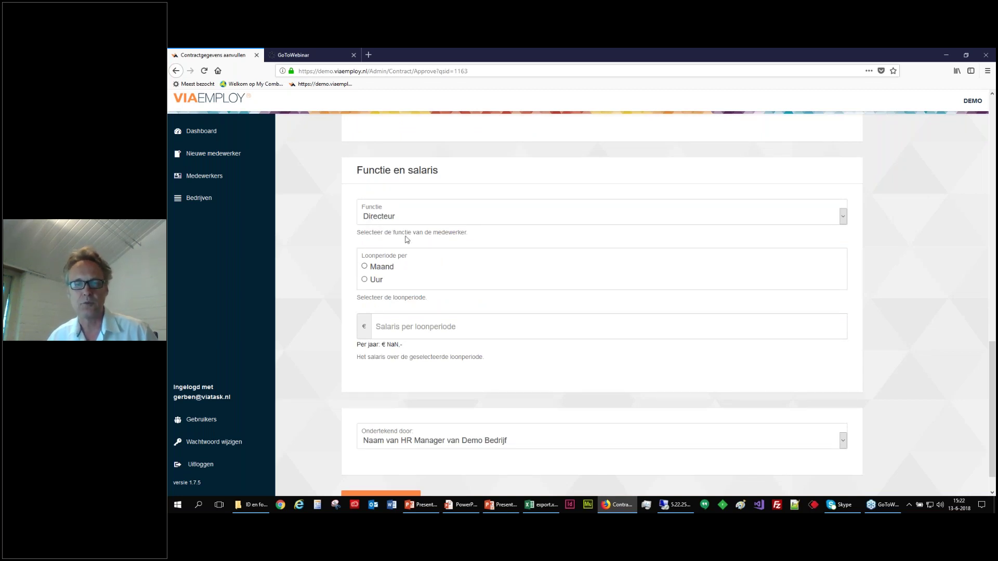
Choose function Programmeur, pay period Maand with salary 2500, and save the contract details.
left_click(843, 217)
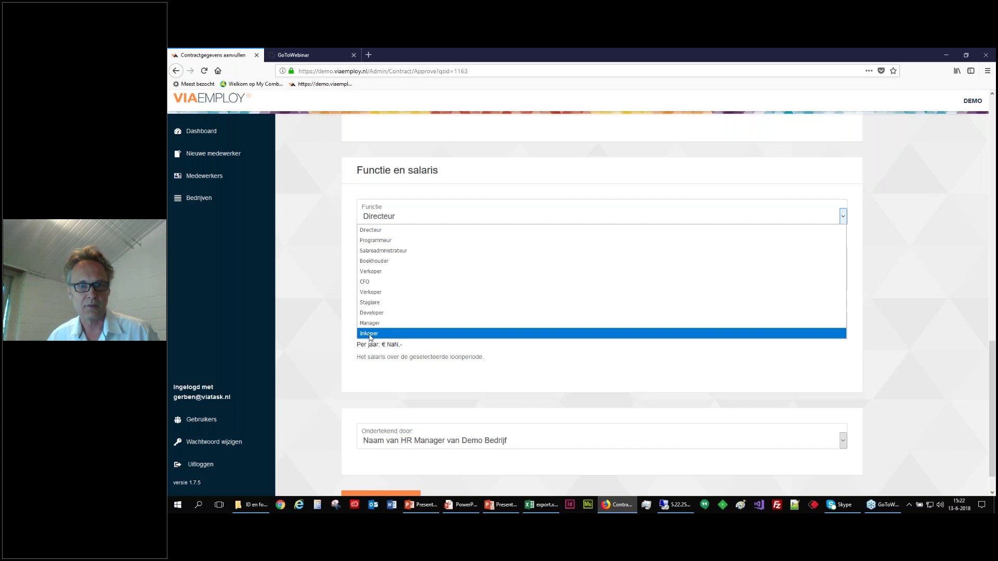
left_click(374, 240)
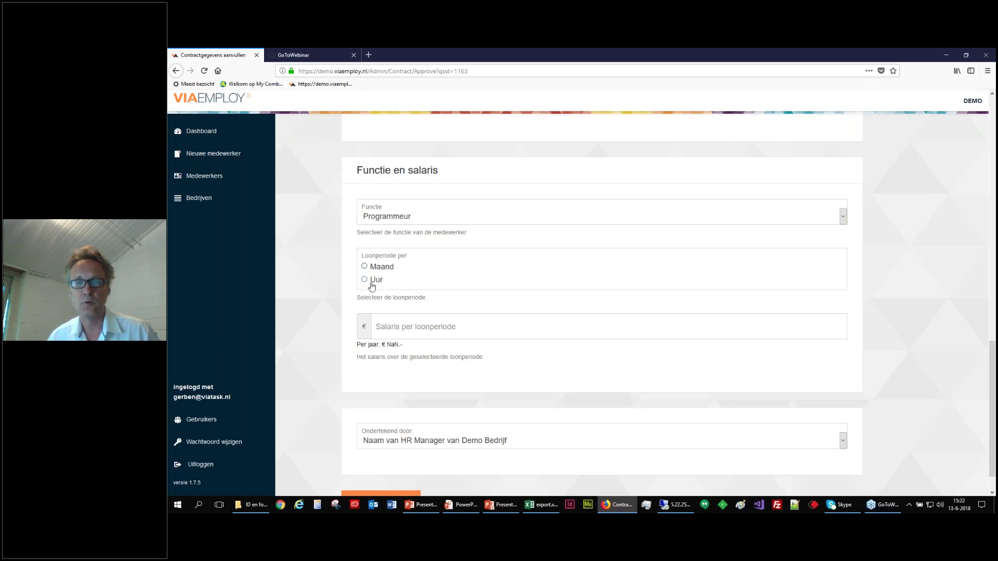
left_click(378, 271)
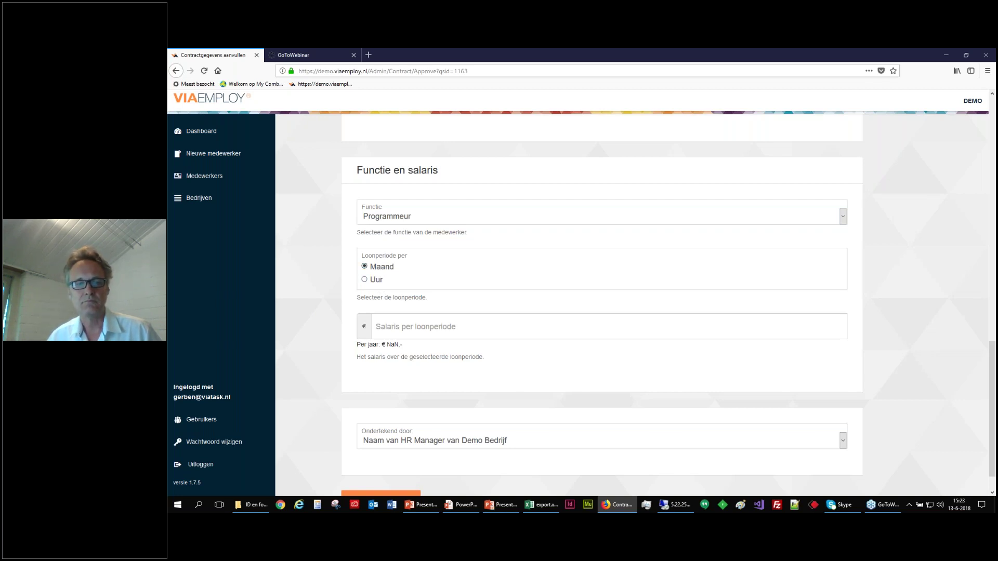
left_click(390, 326)
type("2500")
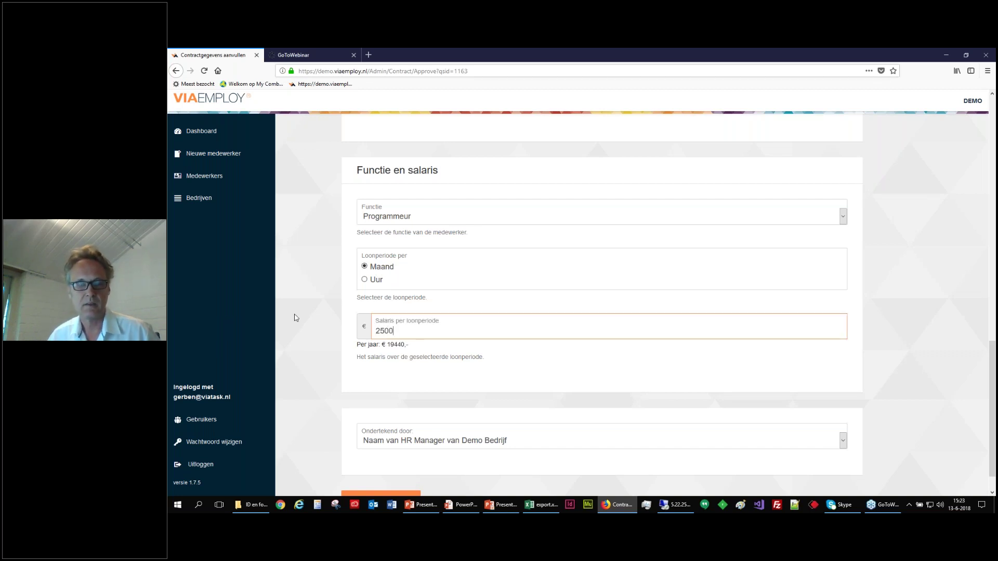
scroll(304, 311, "down", 1)
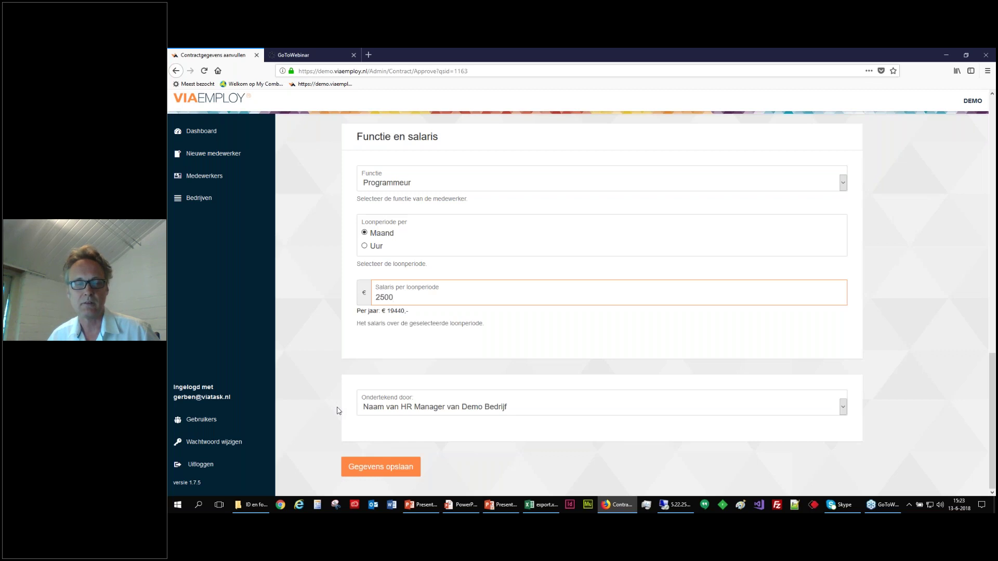
left_click(379, 468)
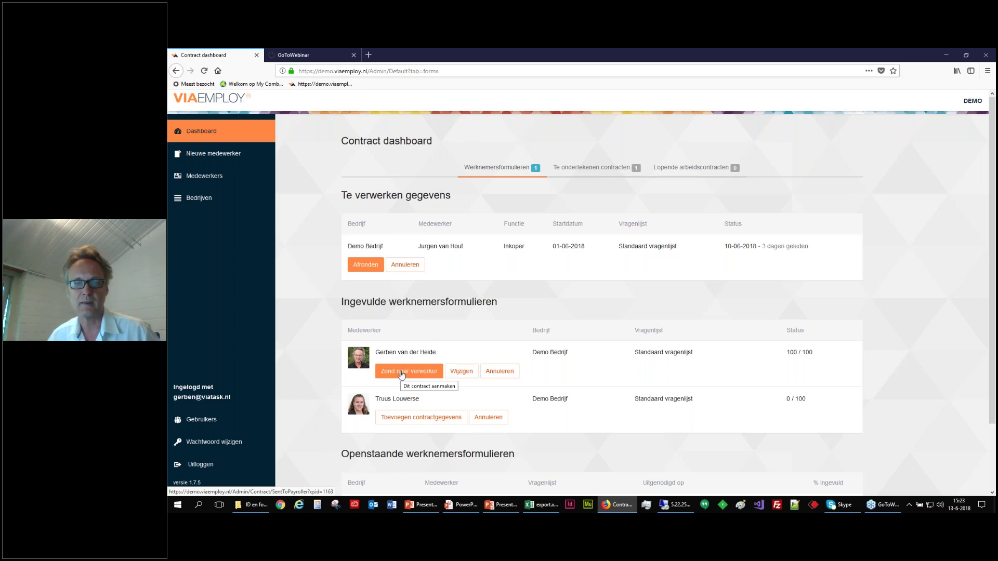
Send the filled form via Zend naar verwerker and start Afronden on its new row.
left_click(402, 372)
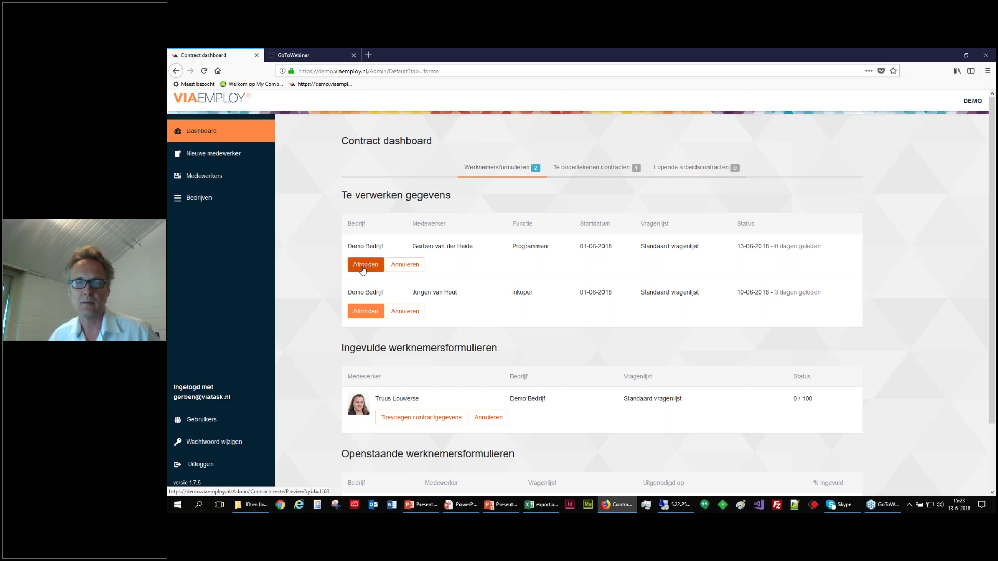
left_click(362, 267)
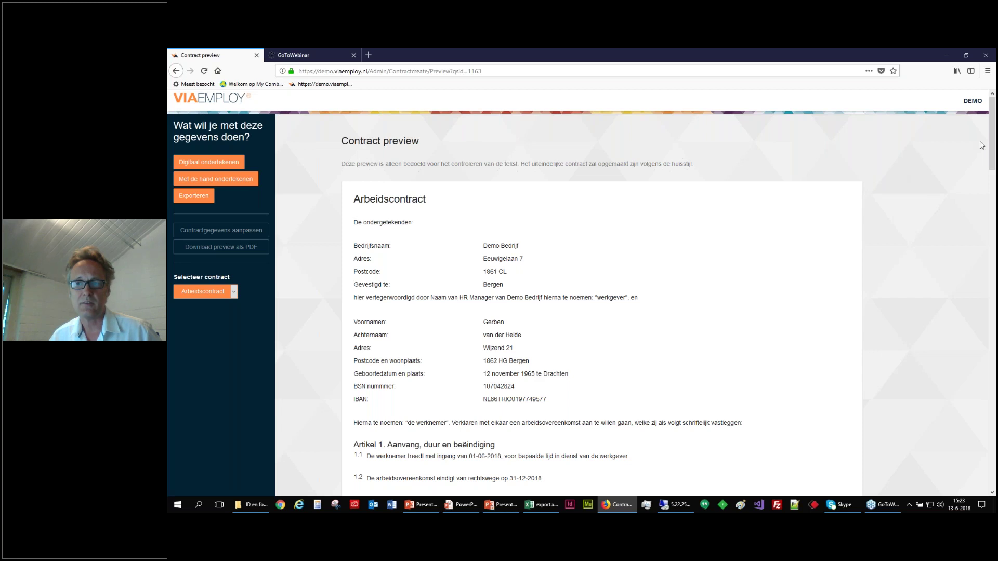
Highlight the end date 31-12-2018, first-month trial period and Programmeur function in the preview.
left_click_drag(993, 150, 992, 203)
left_click_drag(502, 185, 464, 184)
left_click_drag(543, 206, 507, 207)
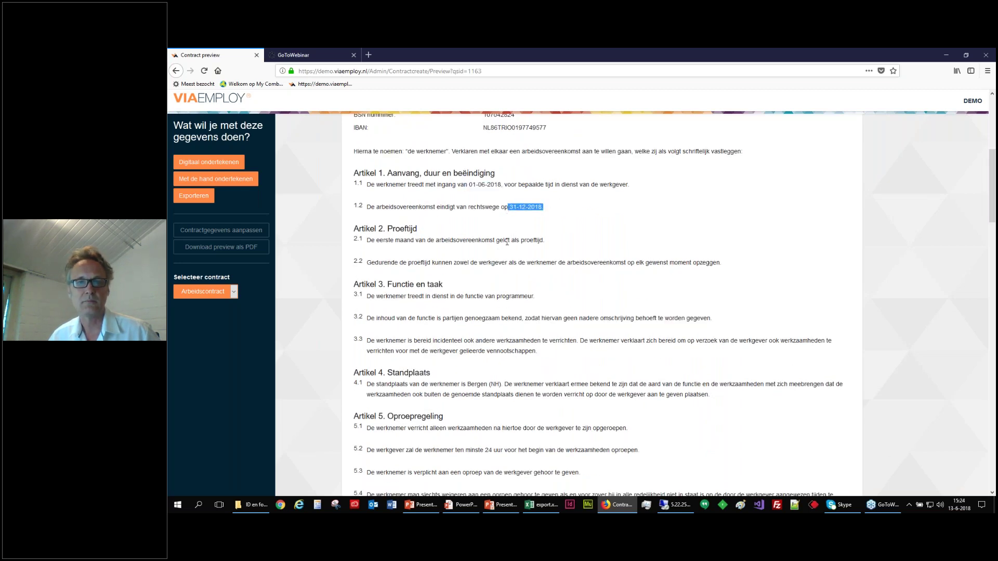
left_click_drag(425, 240, 372, 240)
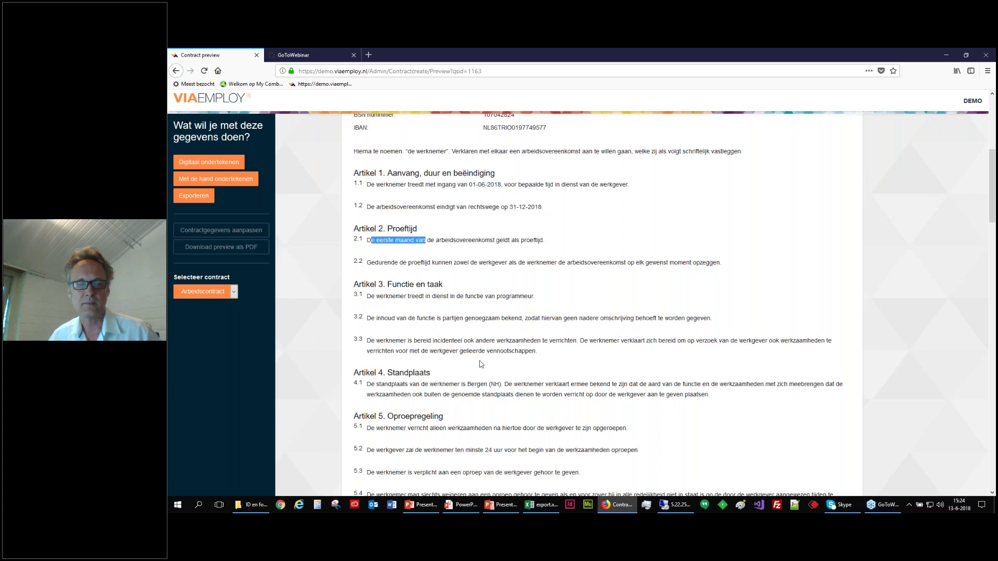
left_click_drag(535, 297, 484, 296)
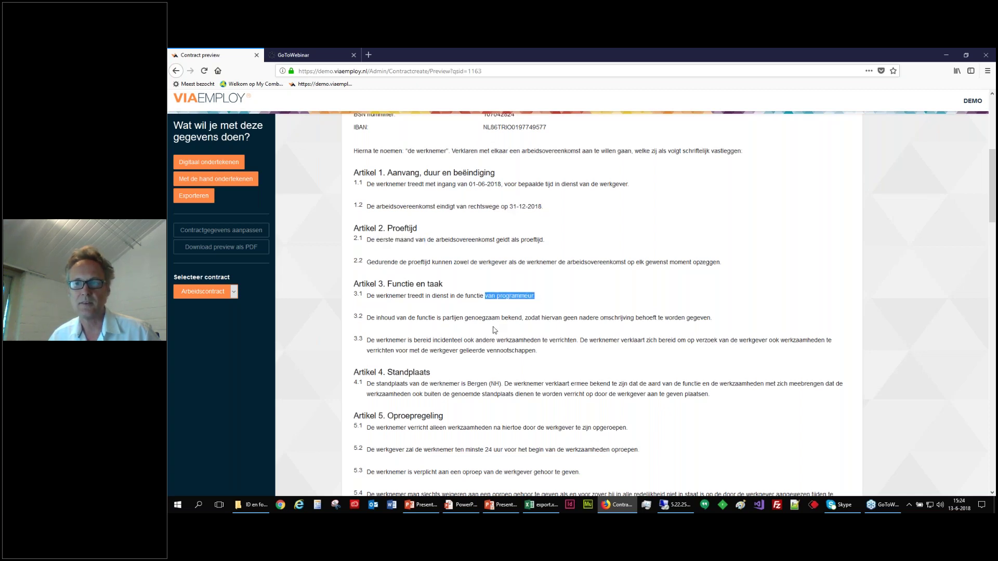
Review the salary clause further down, then reopen the contract details for editing.
scroll(494, 330, "down", 3)
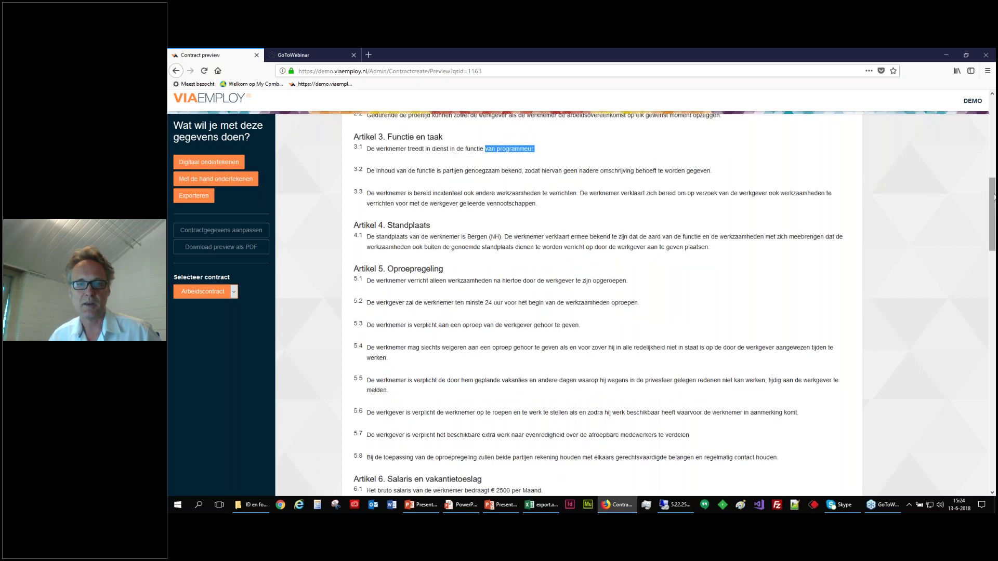
left_click_drag(994, 197, 994, 259)
left_click_drag(487, 180, 520, 180)
left_click_drag(992, 286, 993, 331)
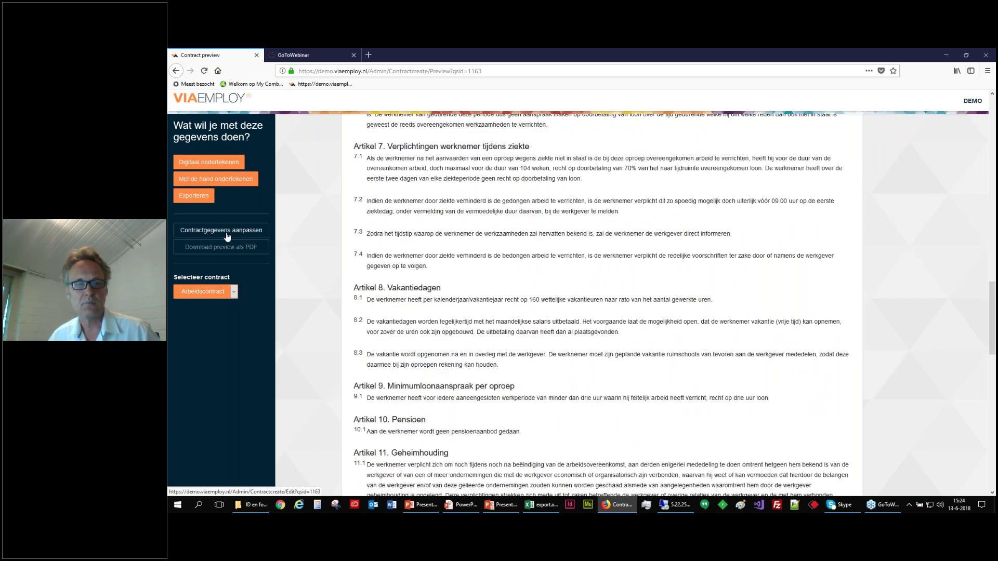
left_click(222, 233)
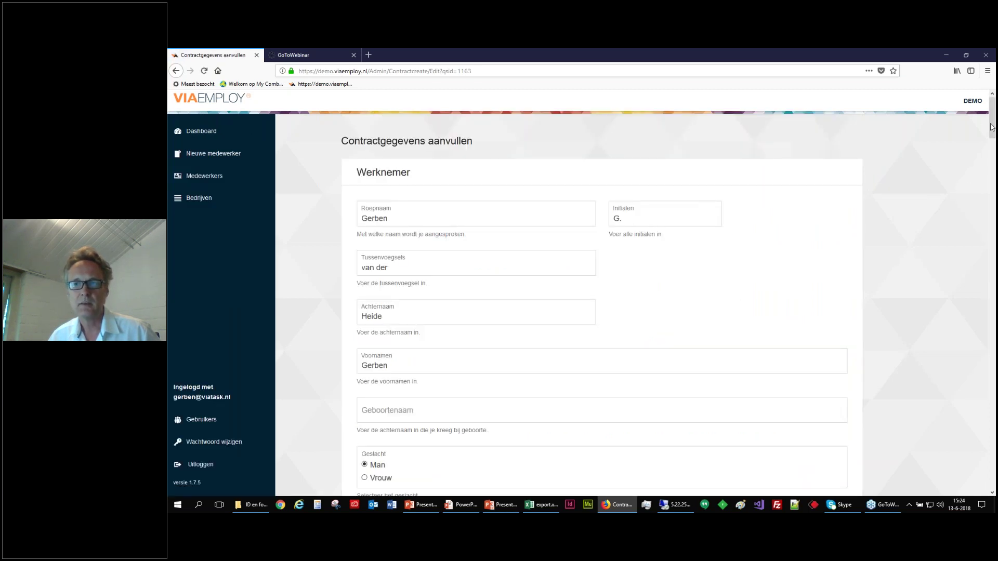
left_click_drag(993, 129, 994, 236)
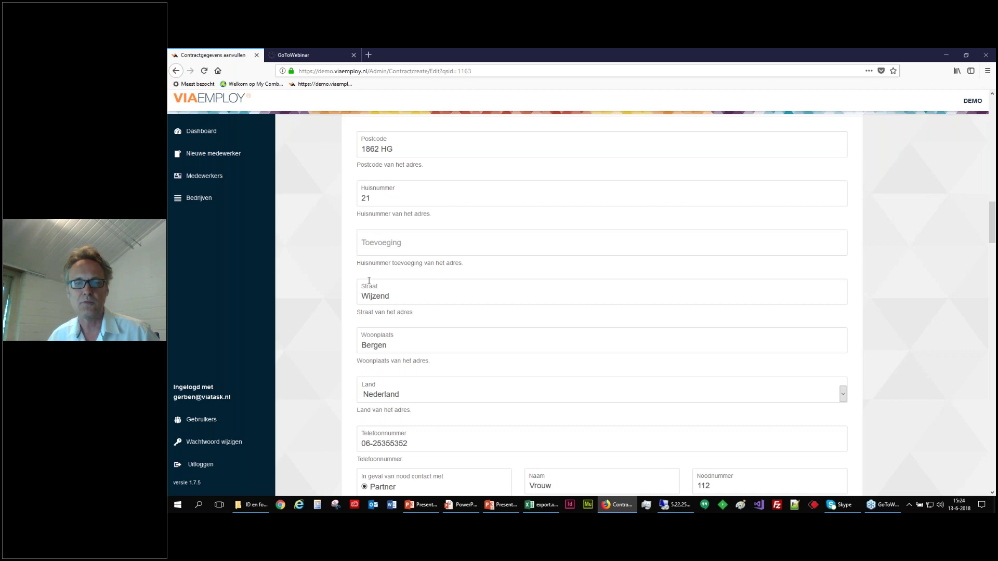
scroll(498, 268, "up", 8)
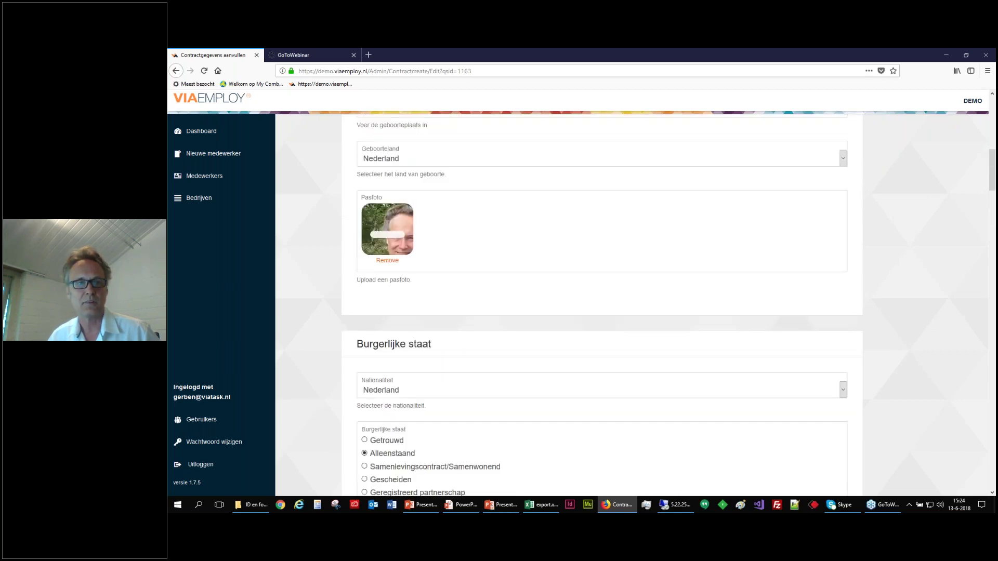
left_click(176, 71)
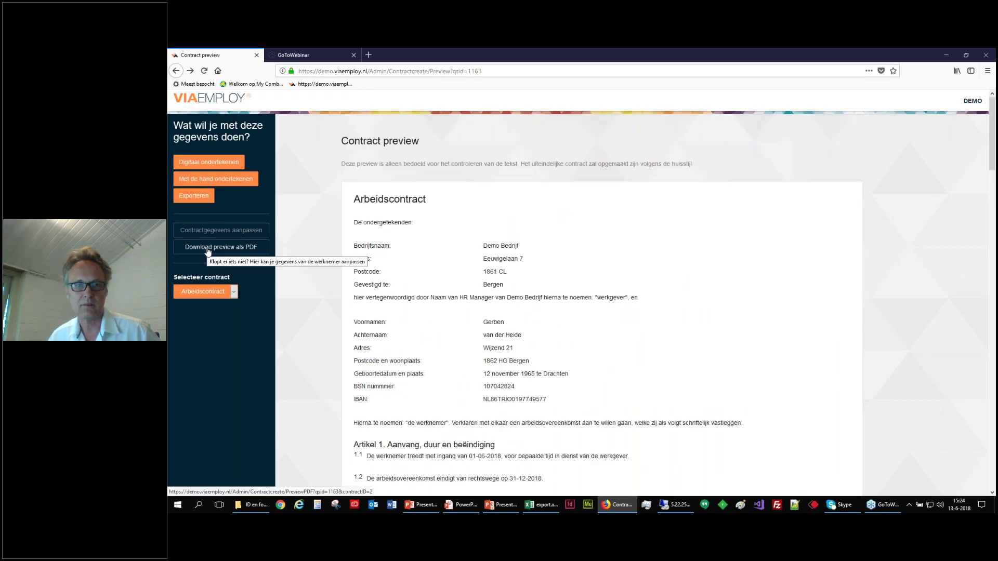
Download the preview as contract_proforma_1163.pdf, opening it with Adobe Acrobat DC.
left_click(208, 249)
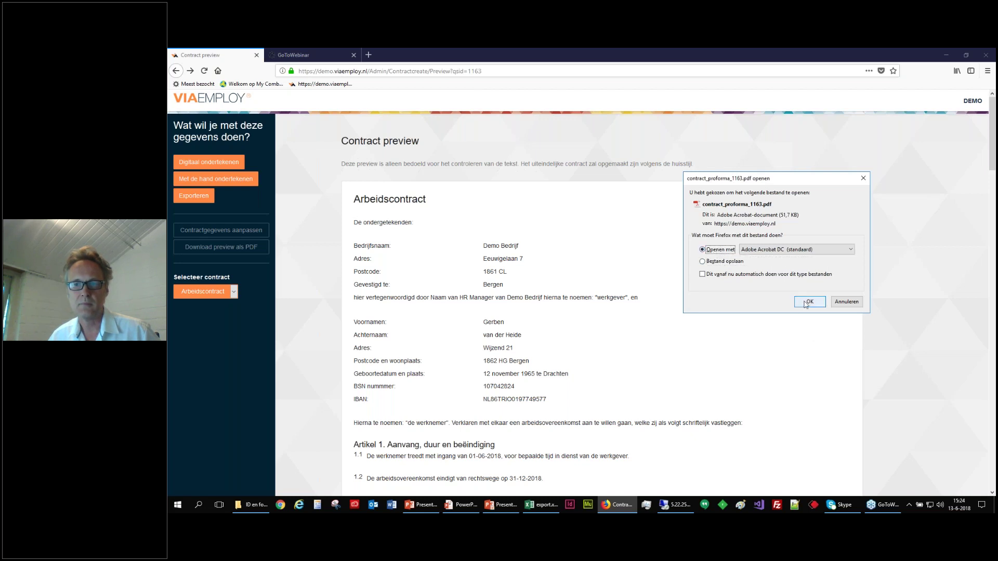
left_click(807, 305)
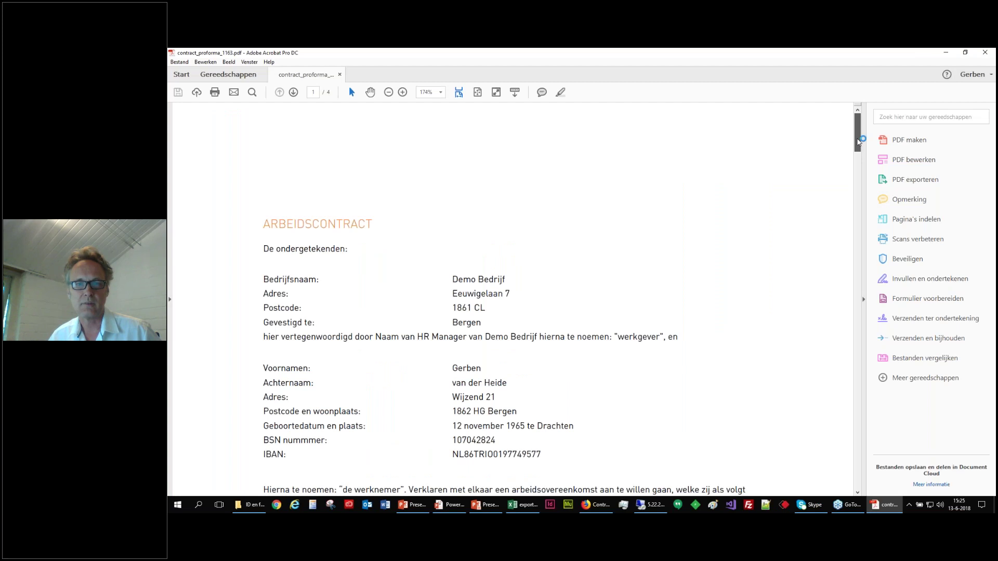
Scroll the PDF to its signature page, then return to the browser's contract preview.
mouse_move(858, 141)
left_mouse_down()
mouse_move(871, 433)
mouse_move(861, 223)
left_mouse_up()
key("alt+Tab")
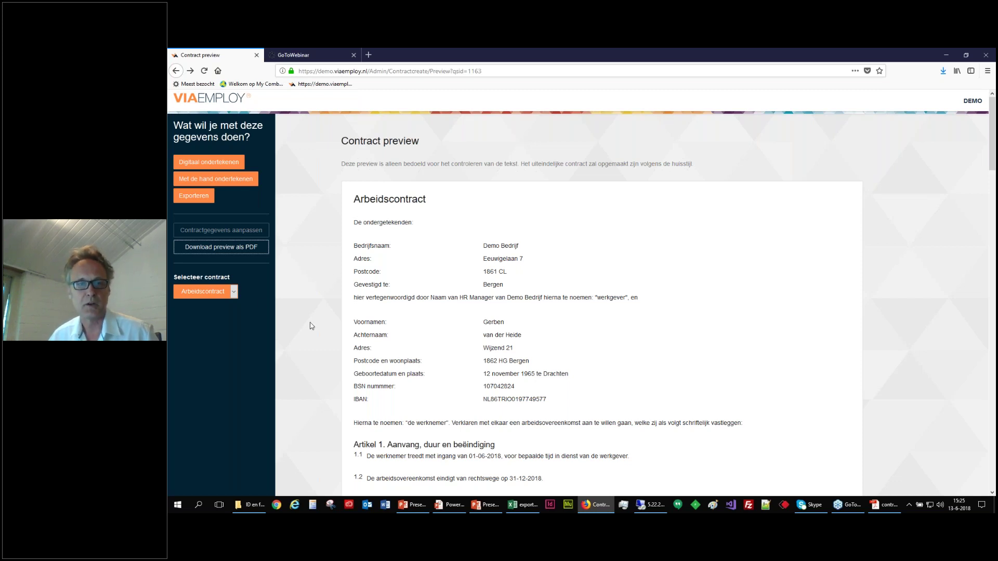
left_click(233, 292)
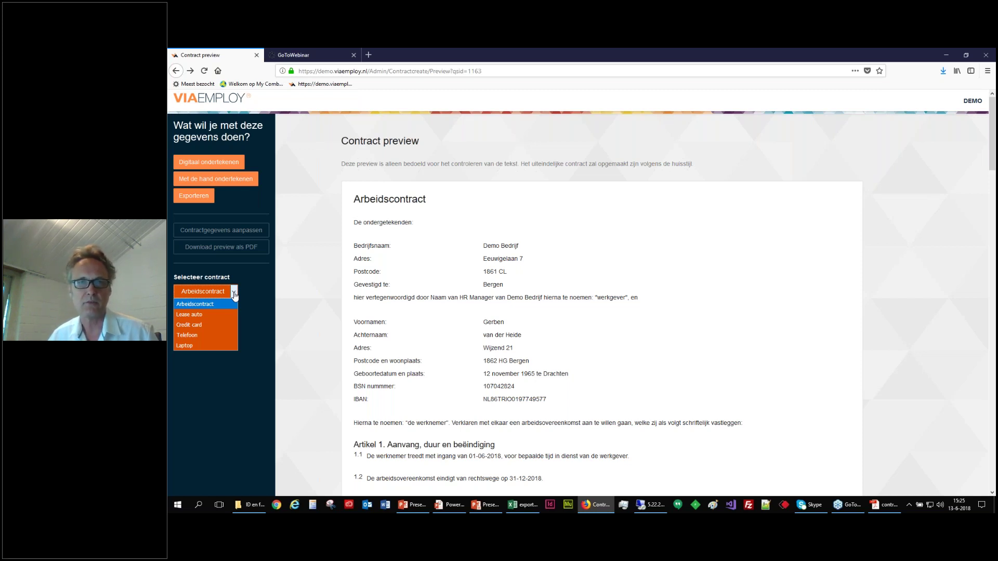
Keep Arbeidscontract selected and start Digitaal ondertekenen.
left_click(302, 301)
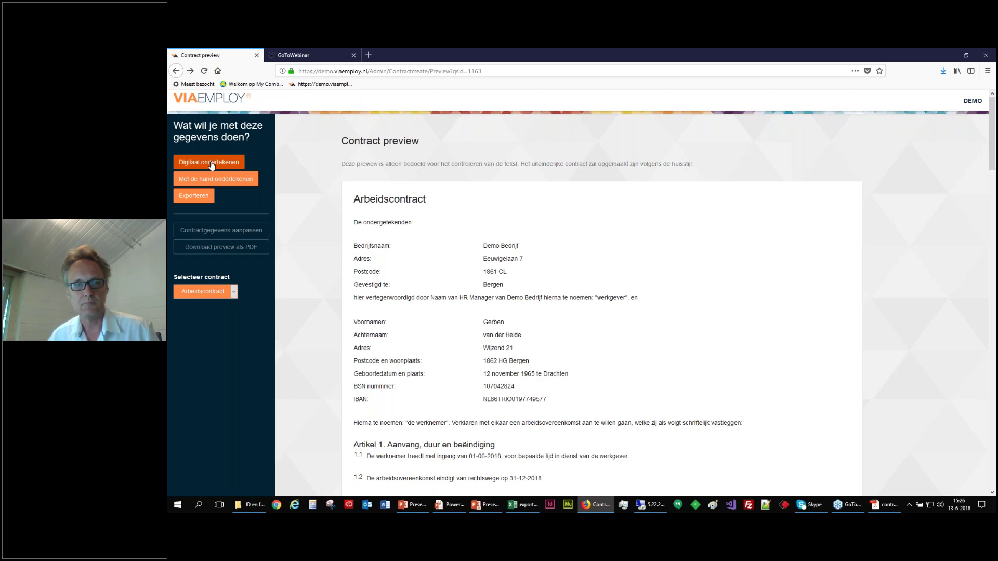
left_click(212, 164)
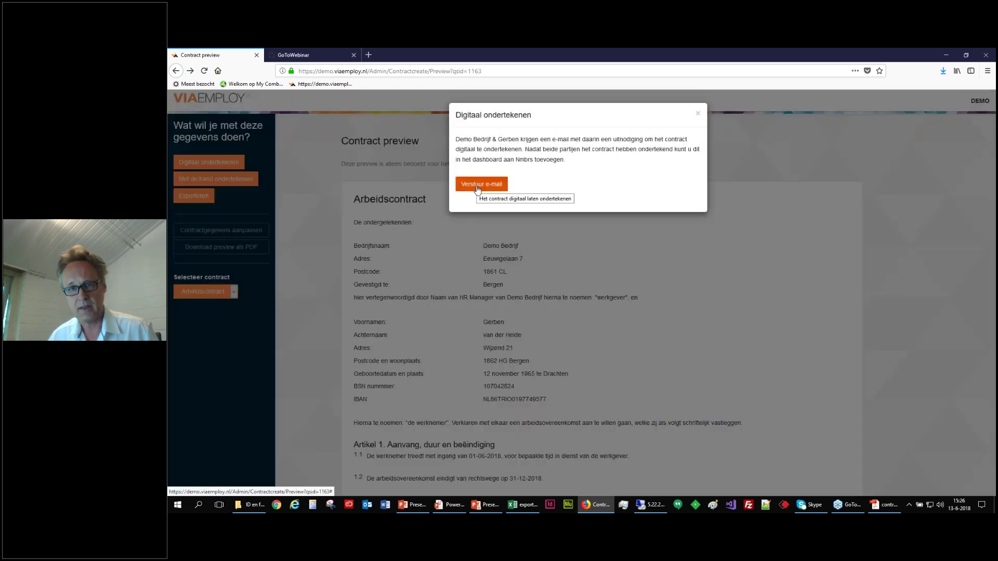
E-mail the signing invitations to employer and employee, then go back to the dashboard.
left_click(477, 186)
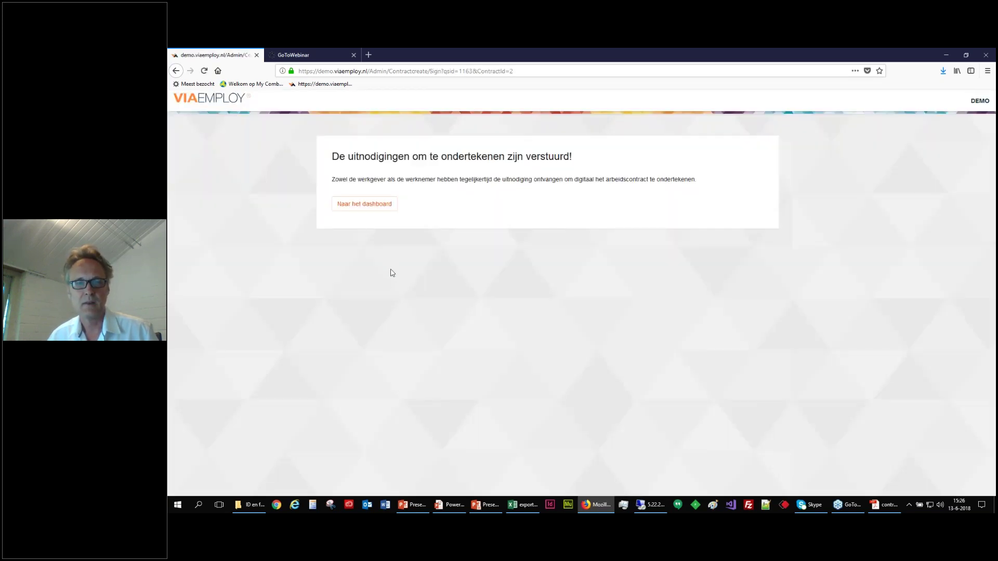
left_click(358, 208)
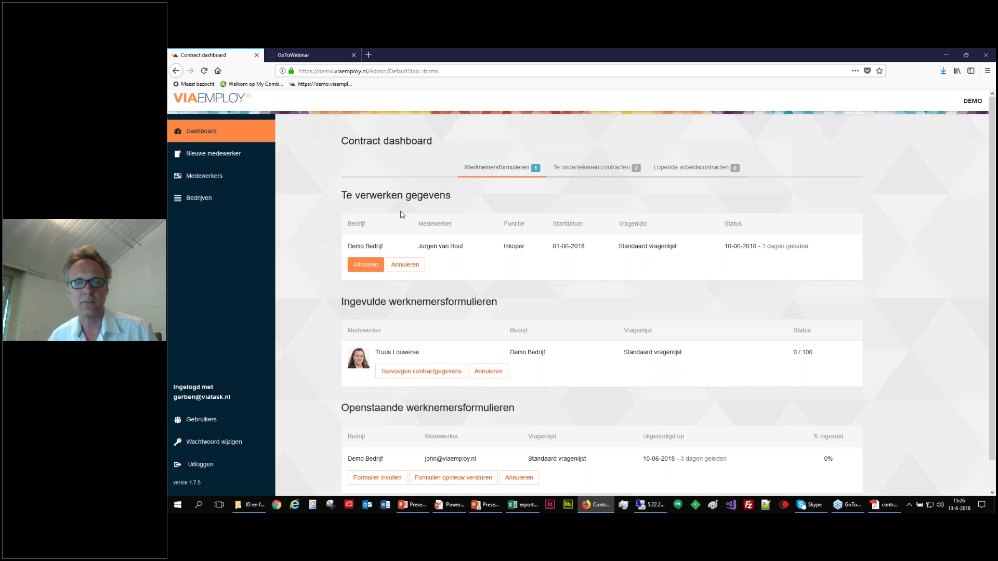
View contracts awaiting signature, then open the Medewerkers overview and the first employee's record.
left_click(583, 167)
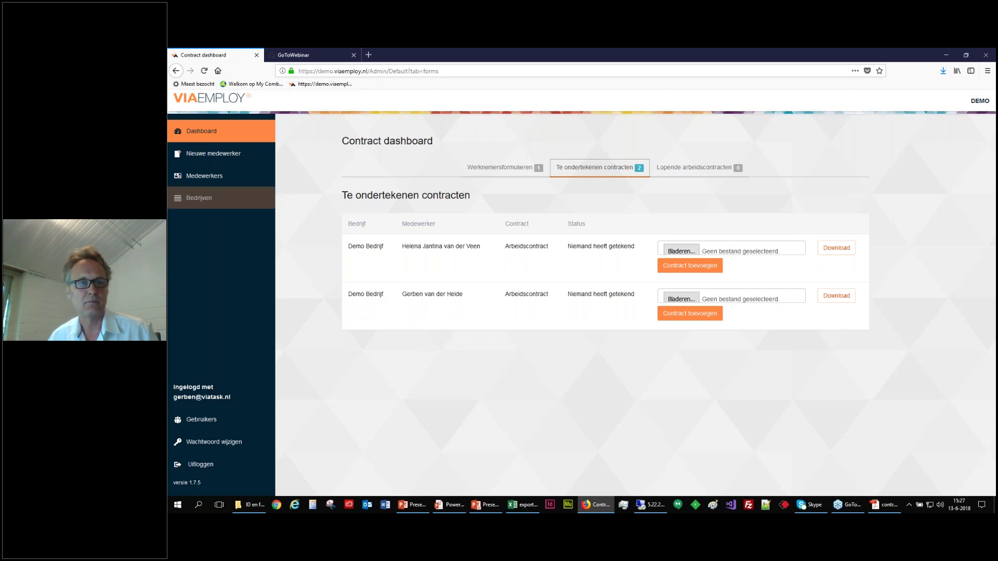
left_click(192, 178)
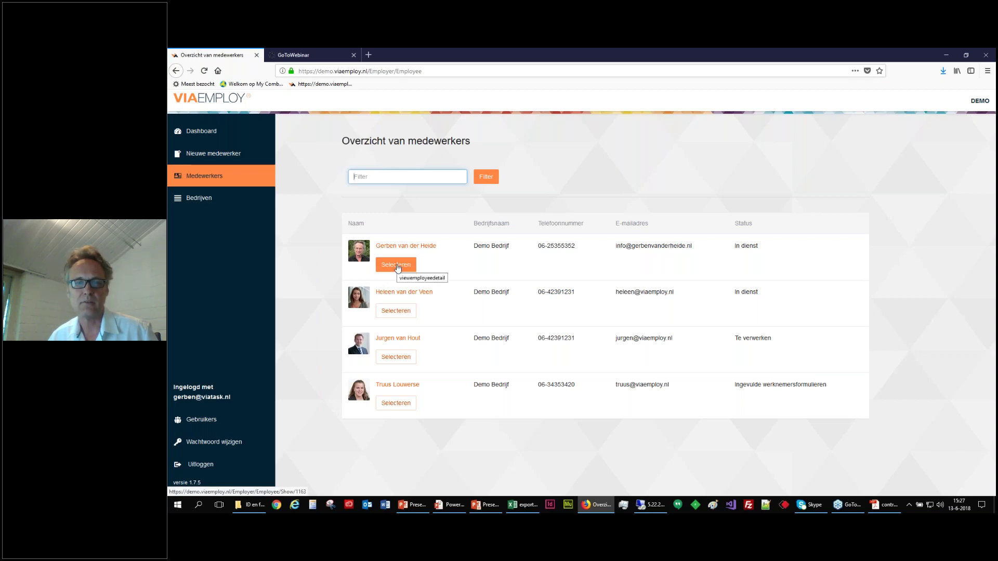
left_click(397, 266)
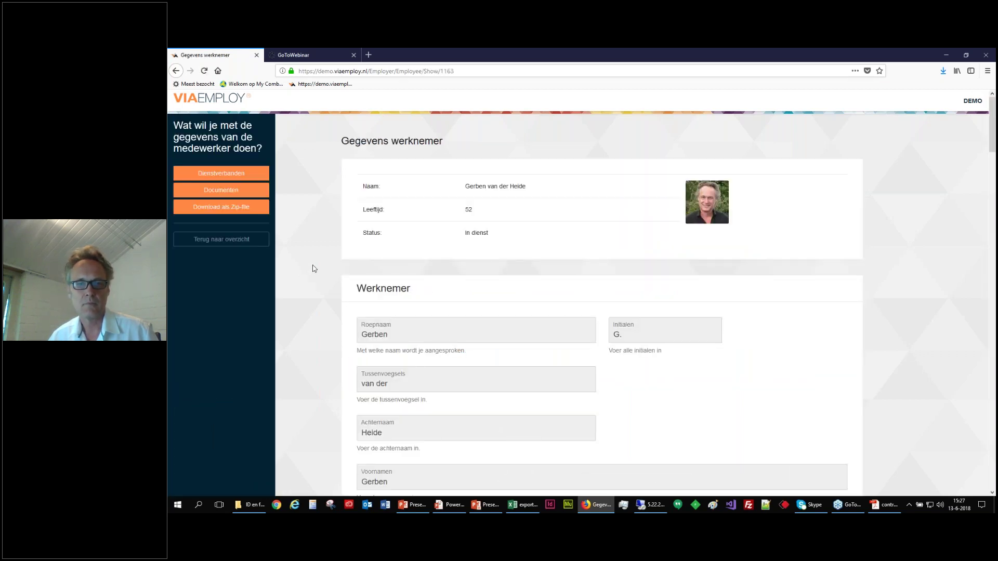
Scroll through the employee's personal and contact details, then show their Dienstverbanden.
scroll(313, 268, "down", 5)
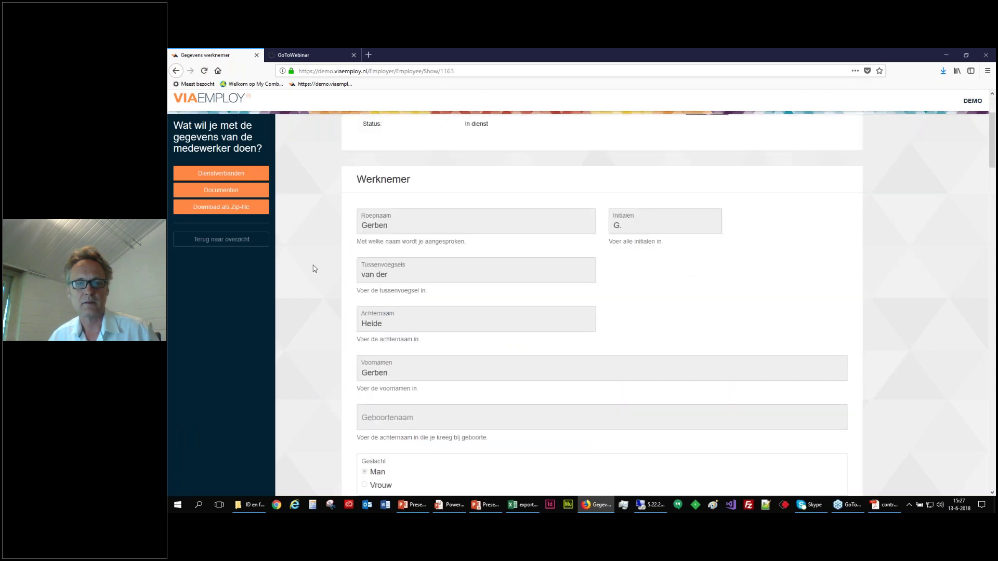
scroll(314, 268, "down", 6)
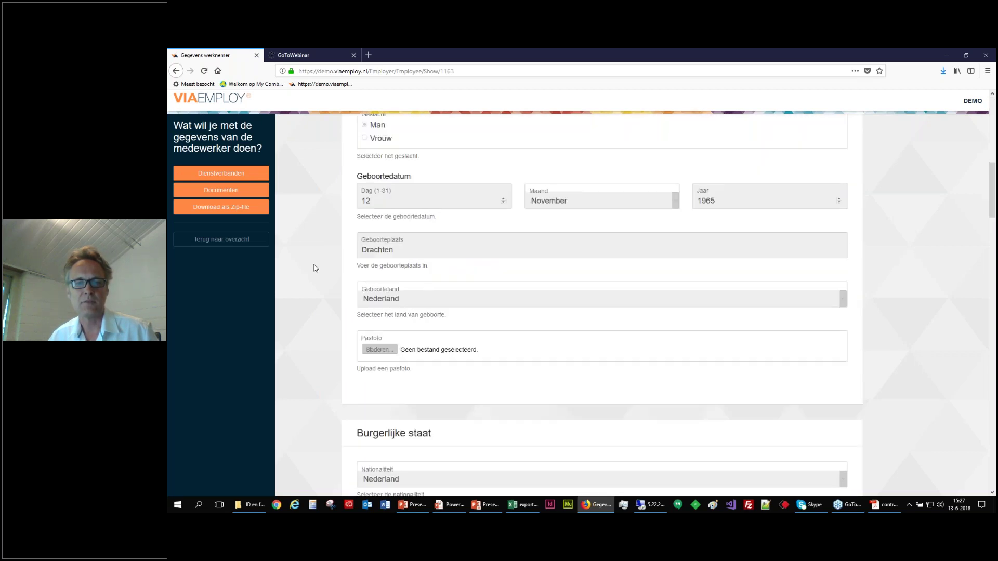
scroll(314, 268, "down", 7)
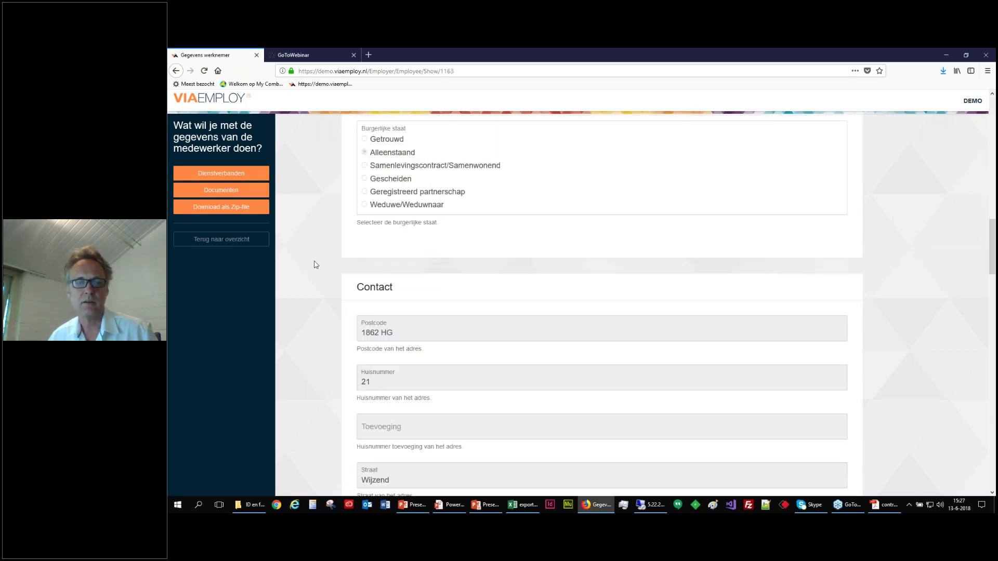
scroll(318, 268, "up", 18)
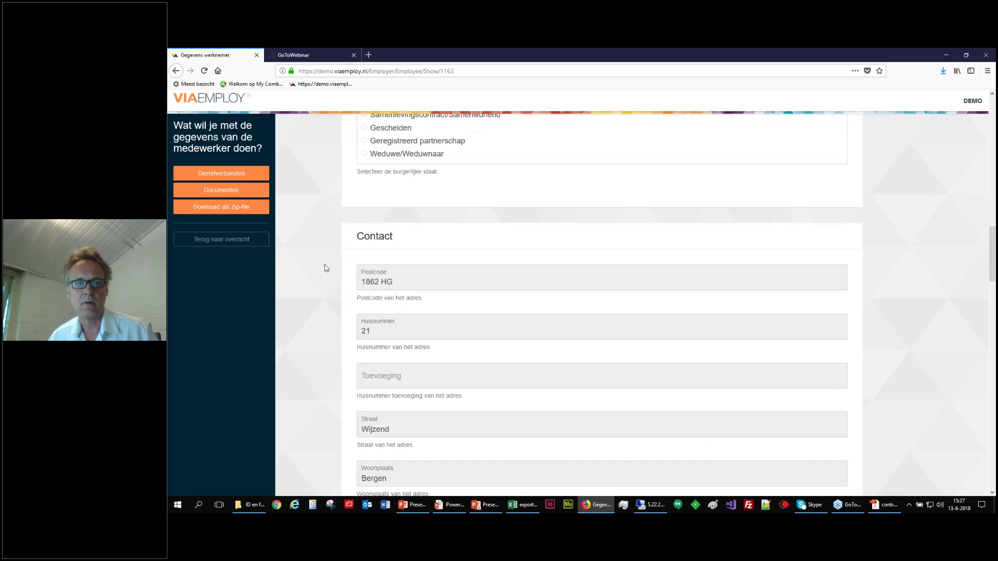
left_click(220, 177)
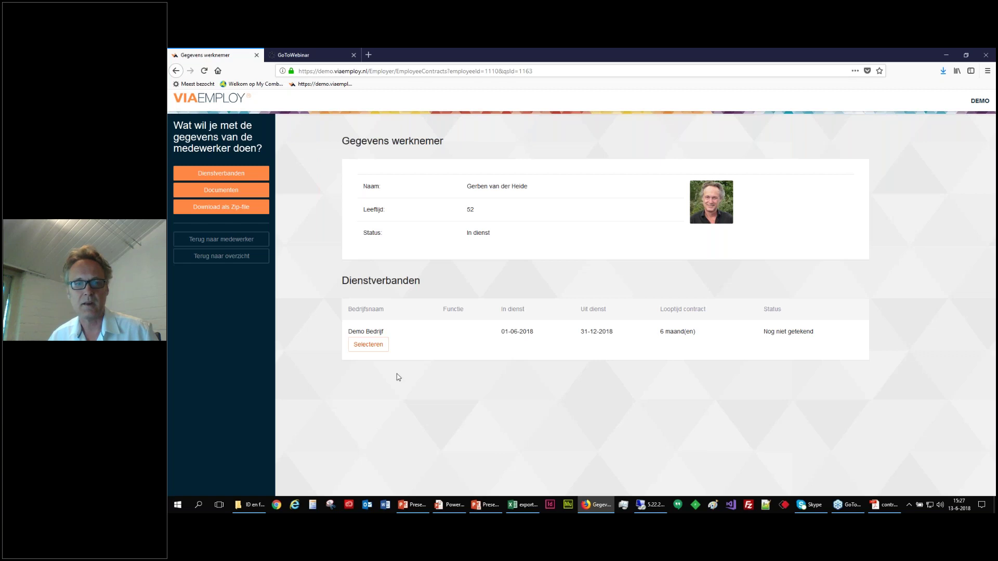
left_click(368, 350)
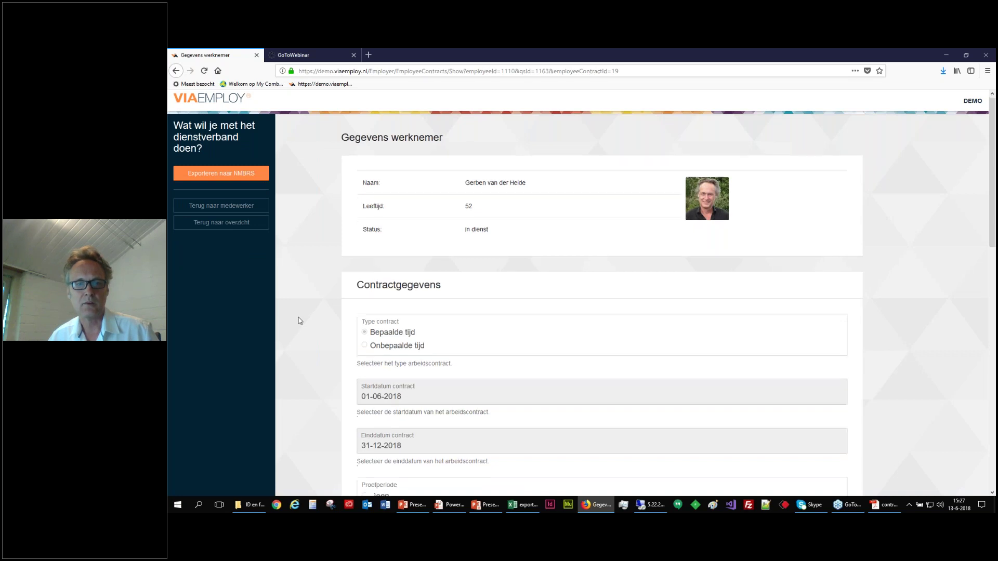
scroll(299, 322, "down", 3)
scroll(300, 321, "down", 5)
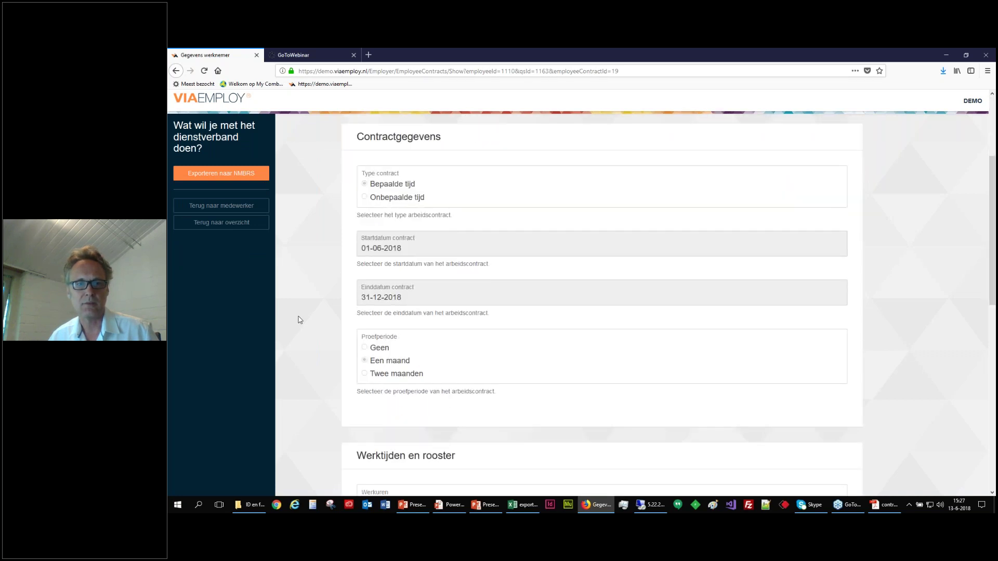
scroll(300, 321, "down", 9)
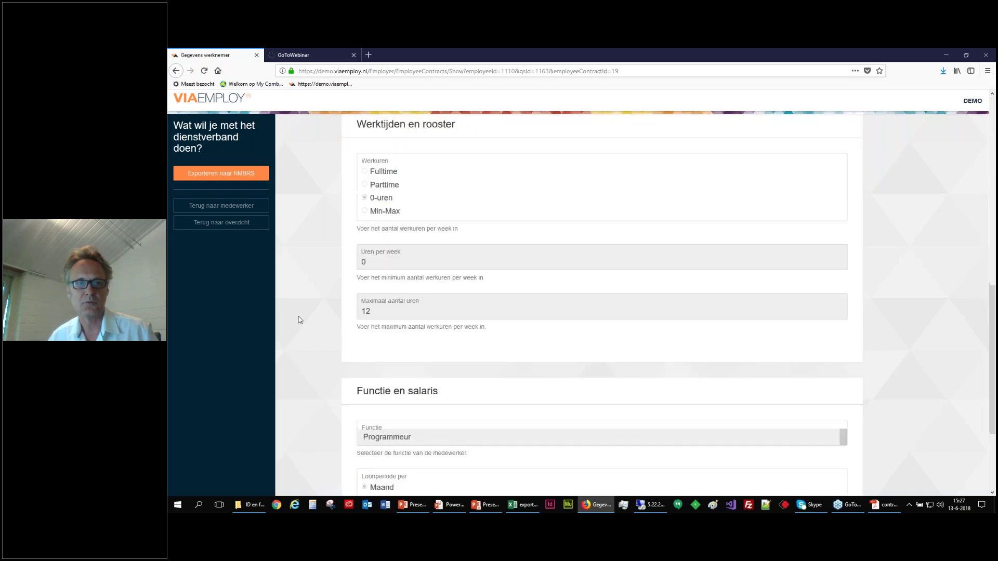
scroll(299, 325, "up", 20)
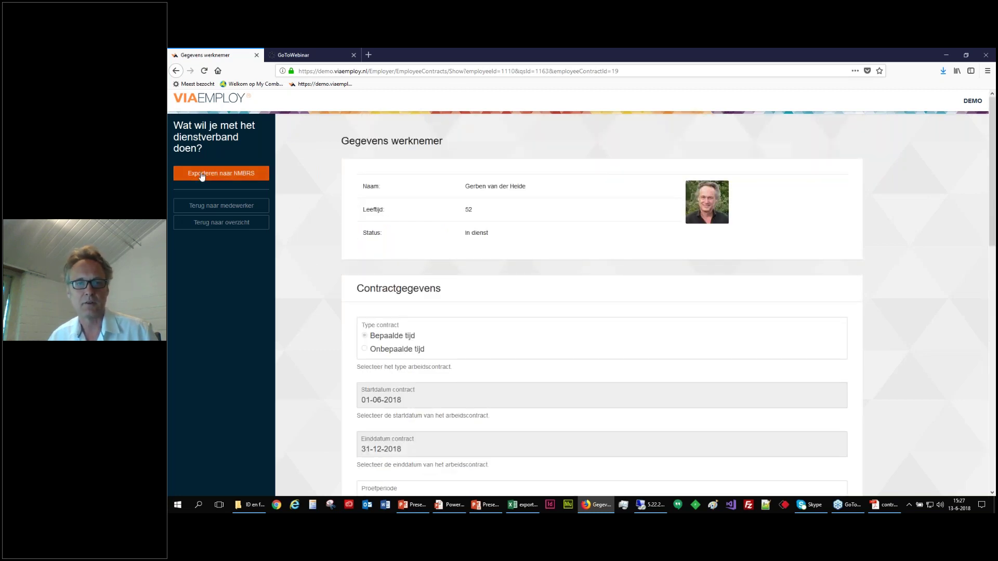
left_click(176, 71)
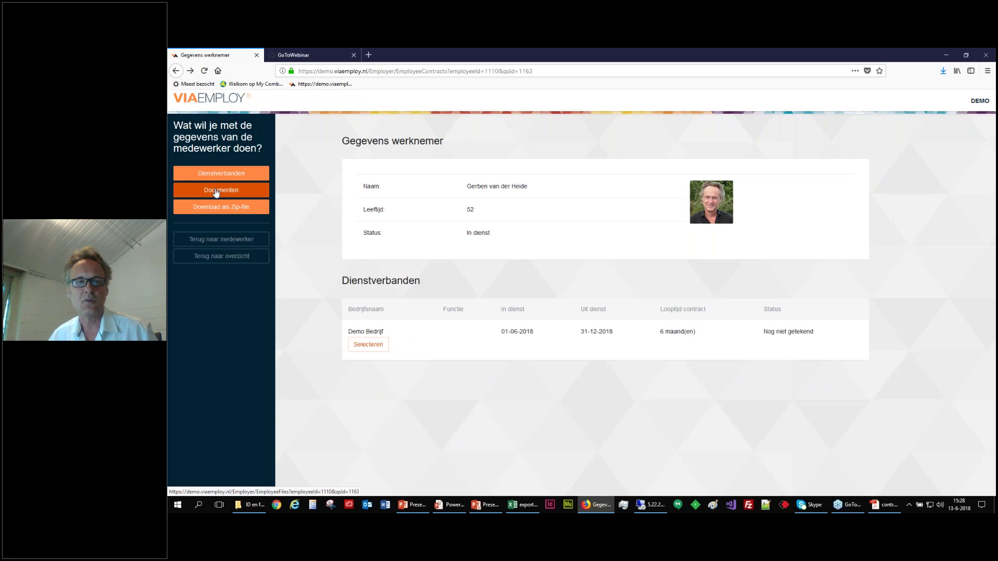
In Documenten, view the Pasfoto in Paint, then open 'Kopie legitimatiebewijs voorkant' in Acrobat.
left_click(216, 191)
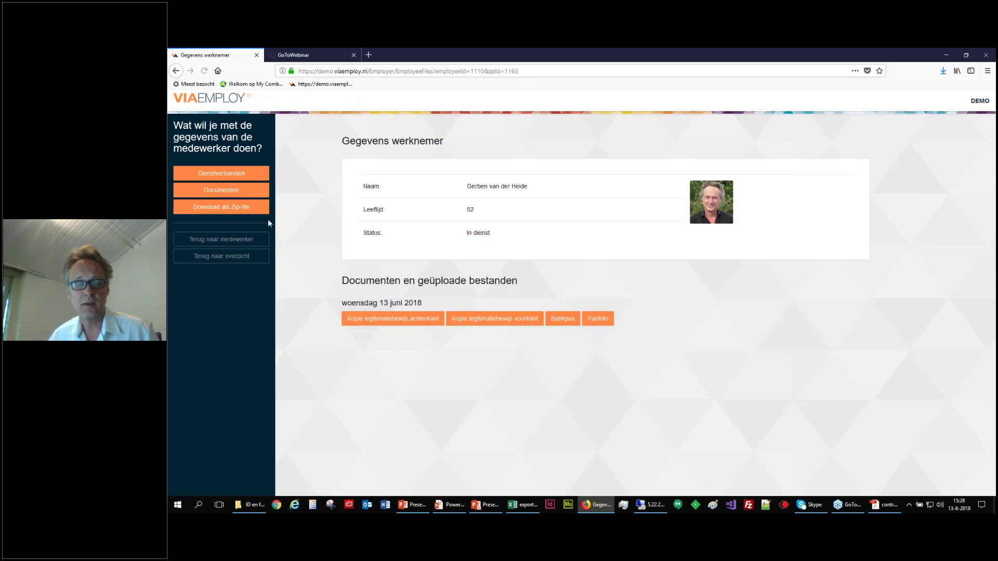
left_click(595, 321)
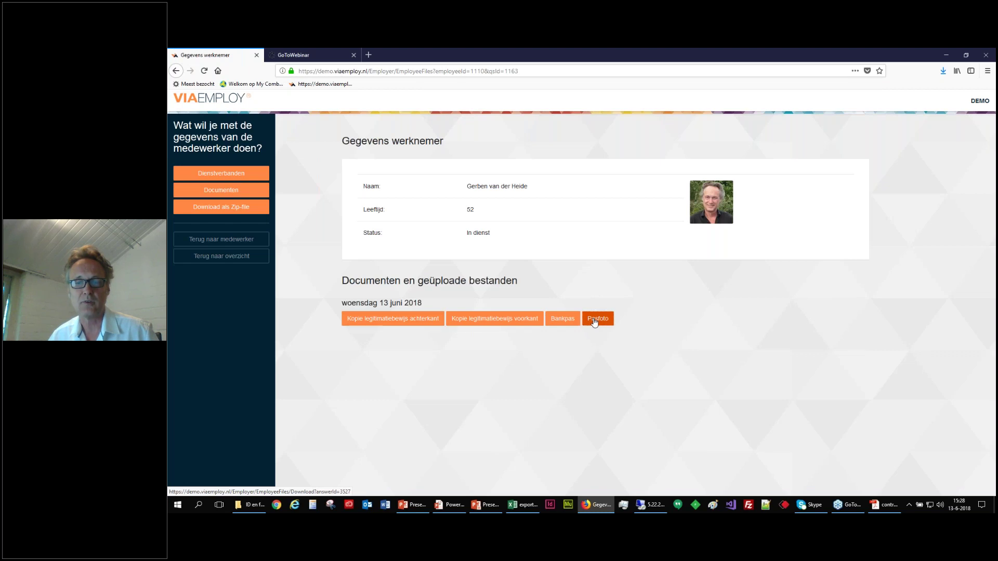
left_click(803, 301)
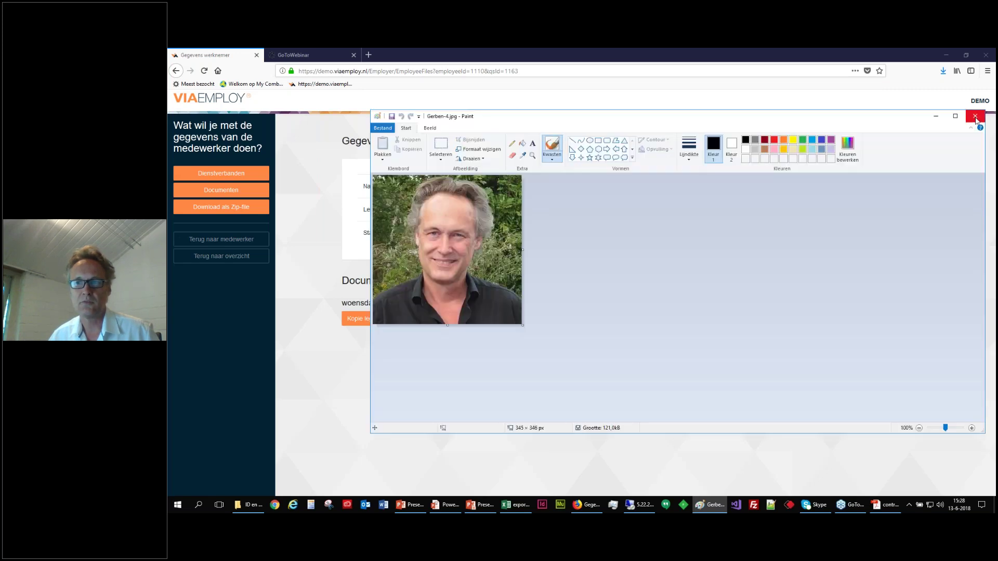
left_click(976, 120)
left_click(474, 322)
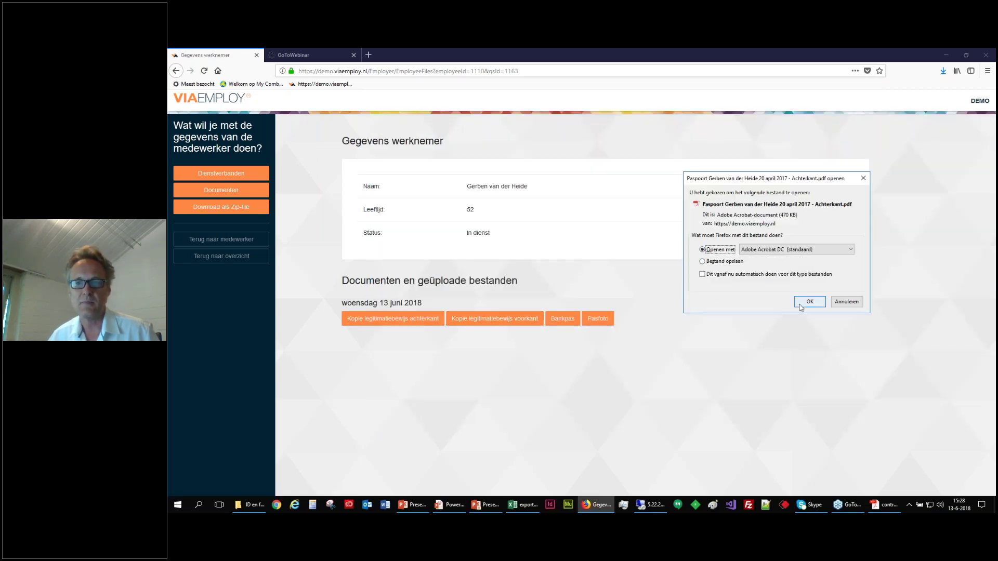
left_click(809, 301)
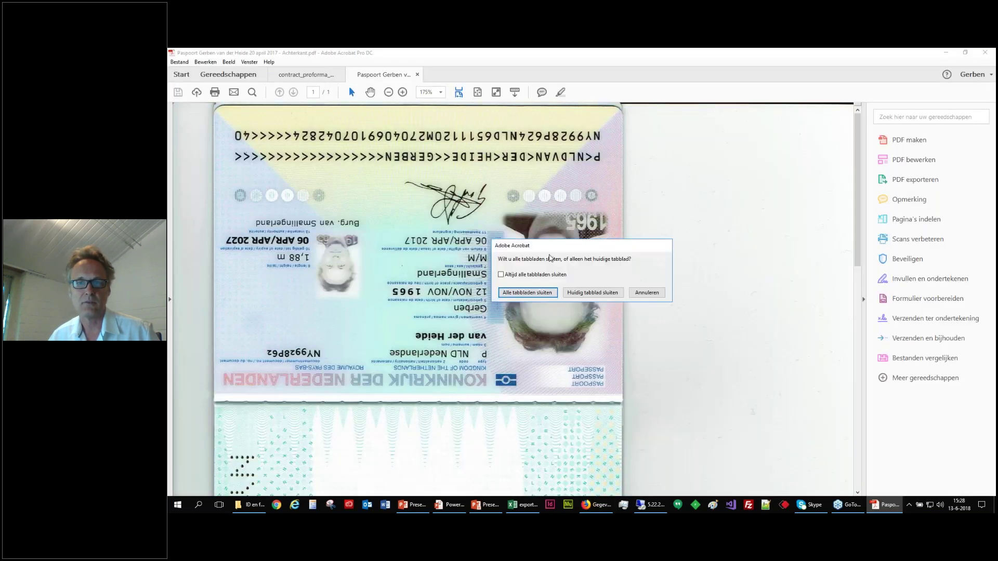
Cancel the close prompt, close the passport PDF, minimize Acrobat and bring export.xlsx into view.
left_click(590, 296)
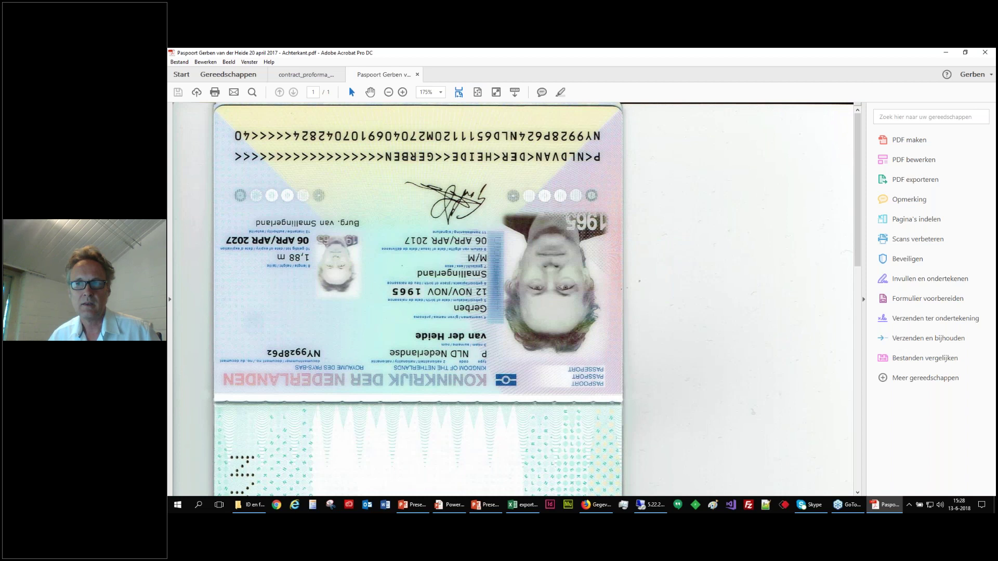
left_click(416, 75)
left_click(945, 51)
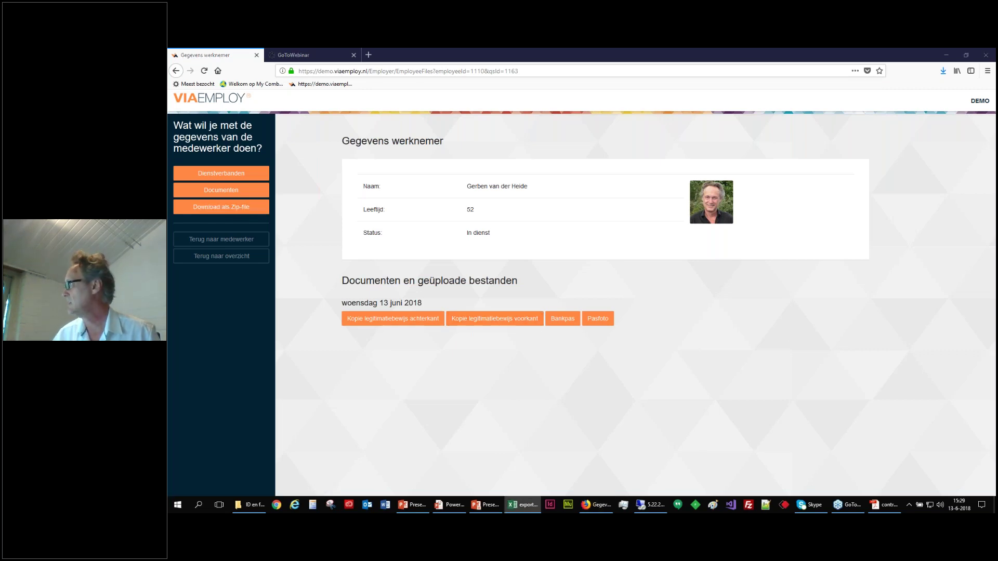
left_click_drag(851, 113, 554, 146)
left_click(852, 138)
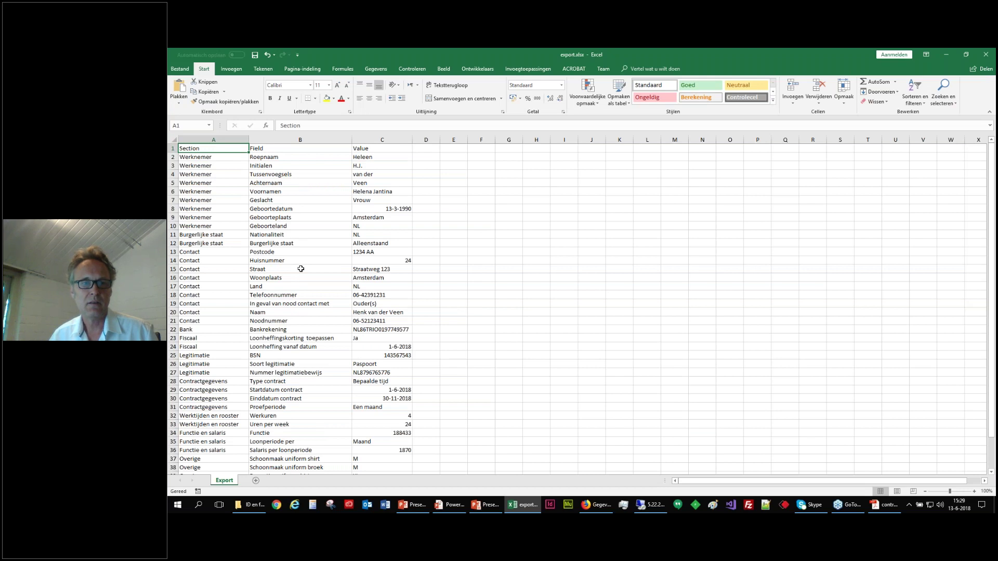
scroll(300, 268, "down", 2)
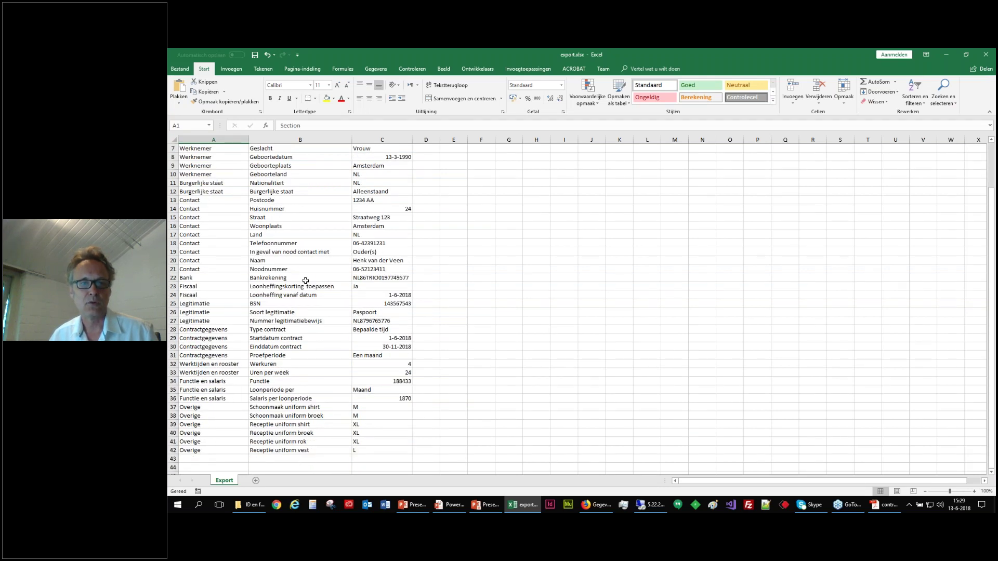
scroll(306, 281, "up", 2)
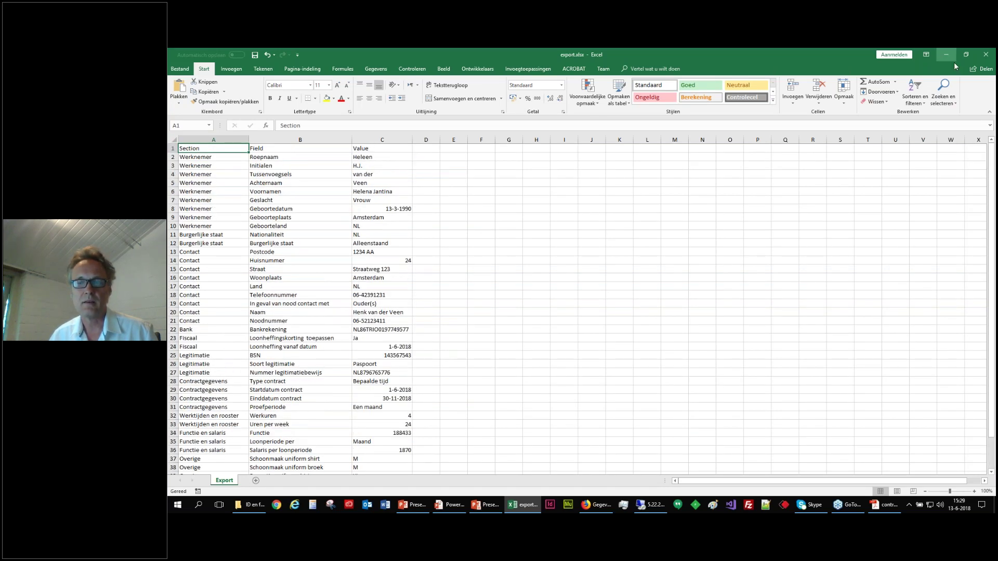
left_click(952, 60)
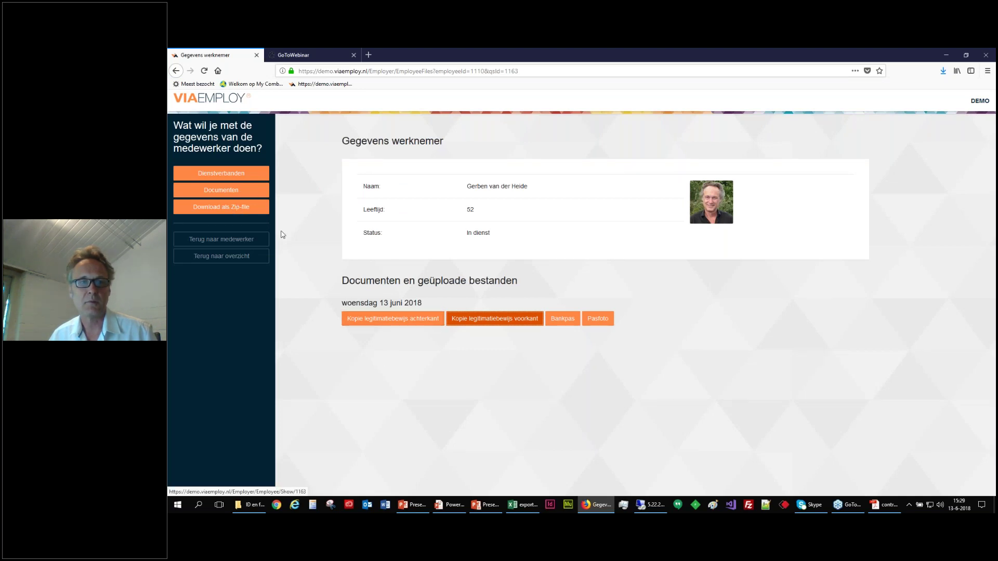
Return via Terug naar medewerker and Terug naar overzicht, then go to the Dashboard.
left_click(213, 243)
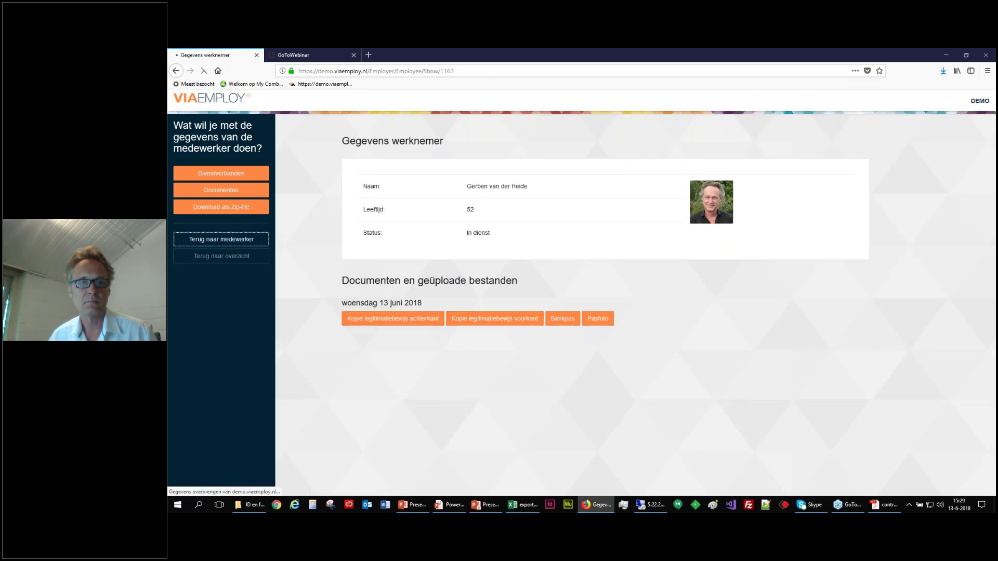
left_click(213, 239)
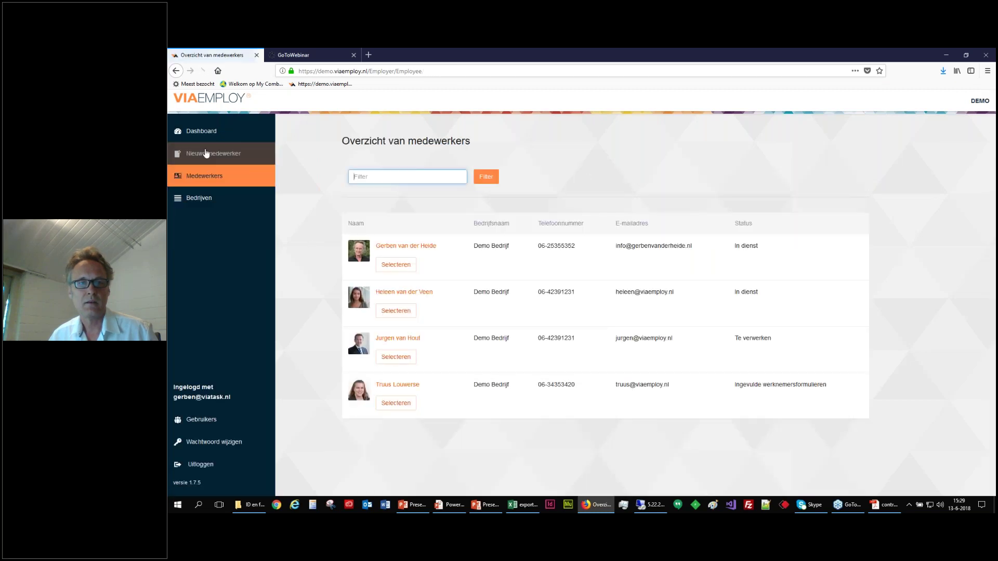
left_click(204, 132)
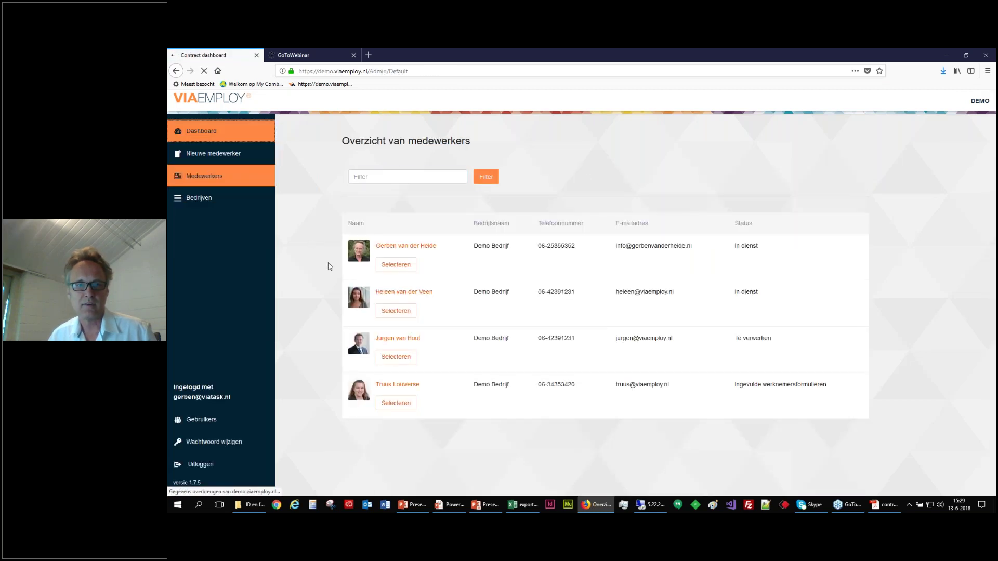